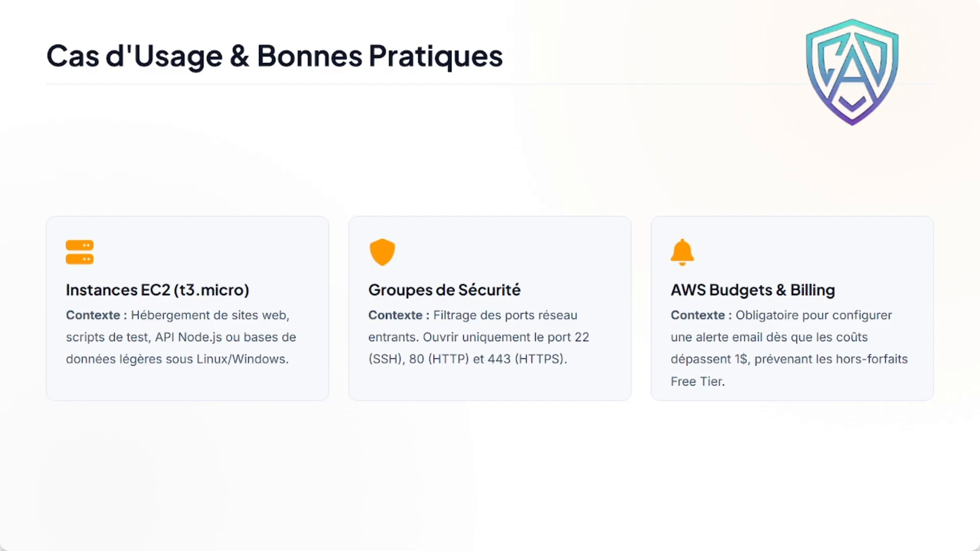
key(Right)
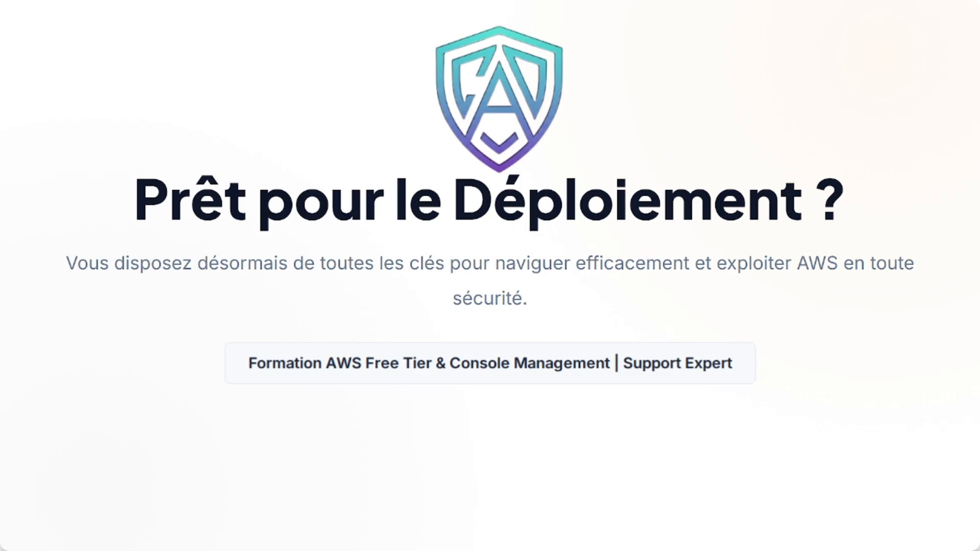
key(Right)
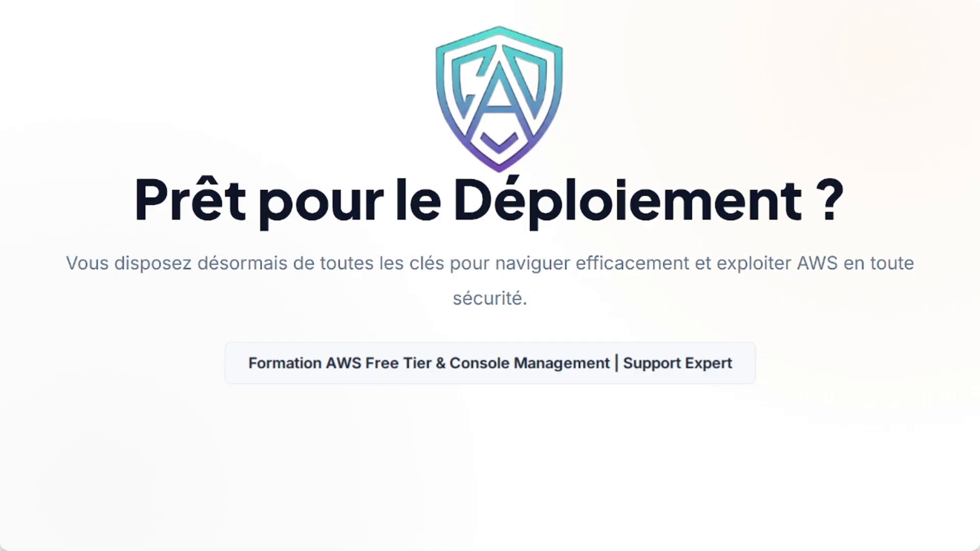
key(Right)
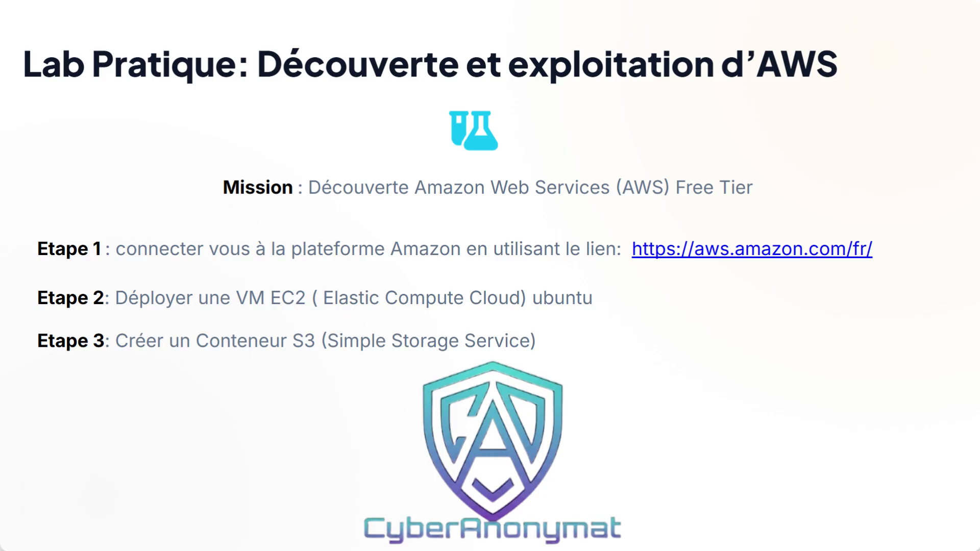
key(Escape)
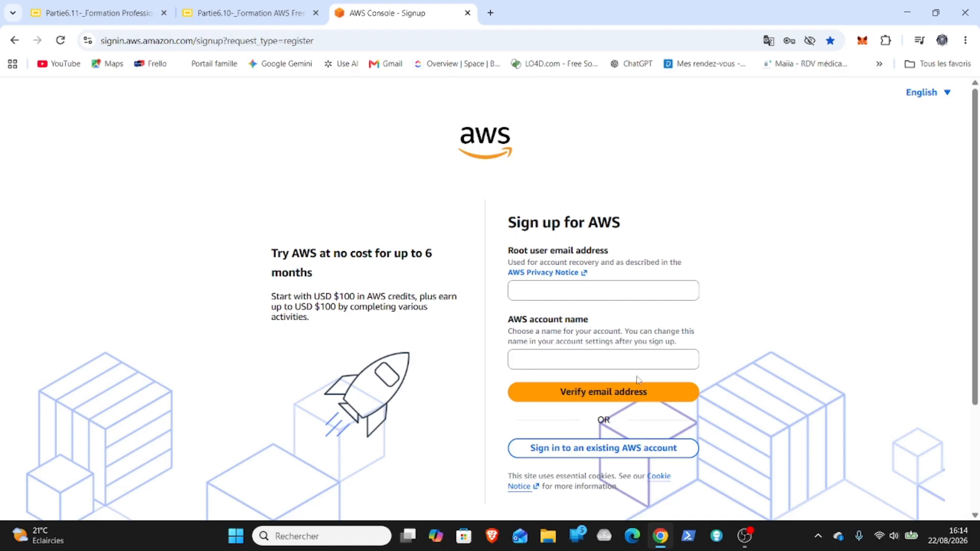
- Sign in to an existing AWS account and look over the console home page widgets
click(626, 449)
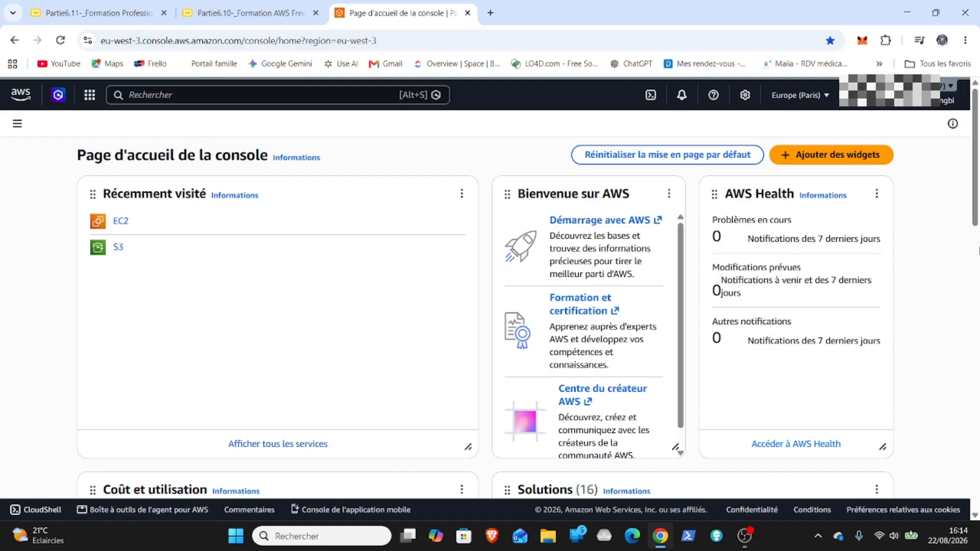
drag(77, 155, 55, 154)
drag(976, 165, 978, 351)
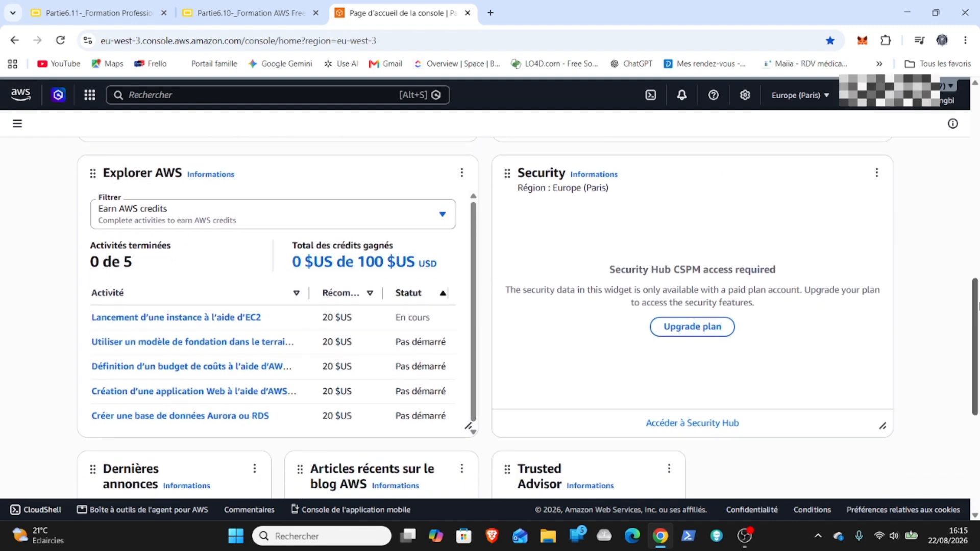
drag(978, 310, 977, 114)
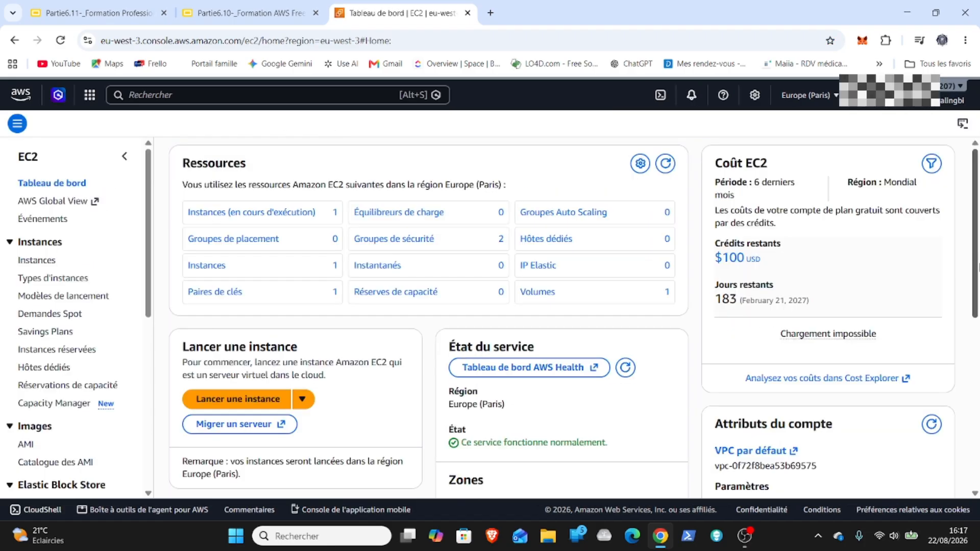
- Look over the EC2 dashboard and start launching a new instance from it
scroll(572, 317, down, 3)
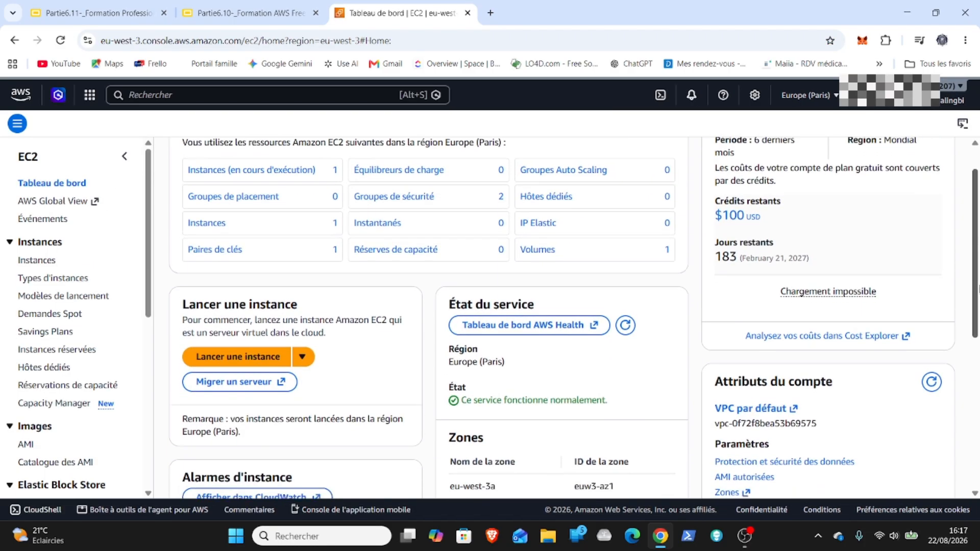
scroll(571, 316, up, 3)
scroll(572, 316, down, 2)
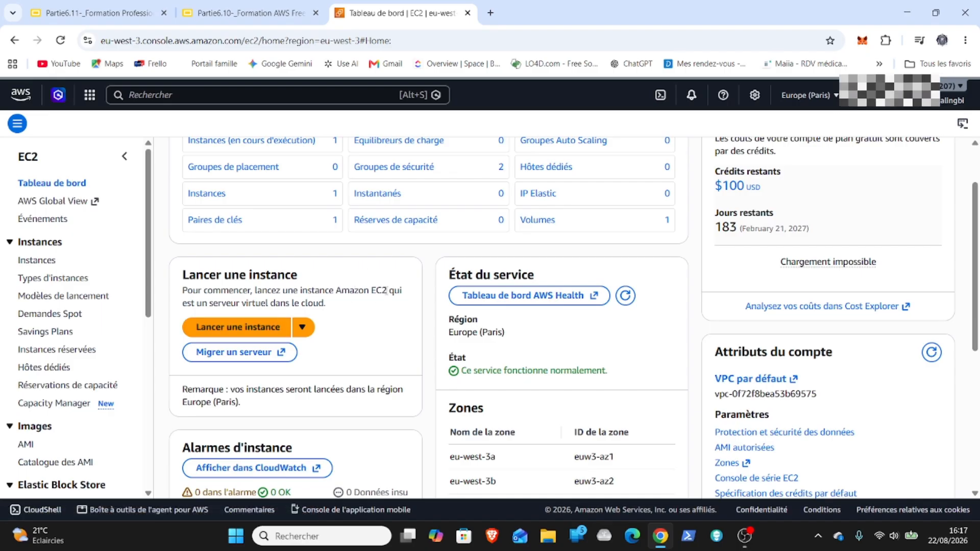
mouse_move(388, 289)
mouse_down()
mouse_move(366, 291)
mouse_move(377, 291)
mouse_up()
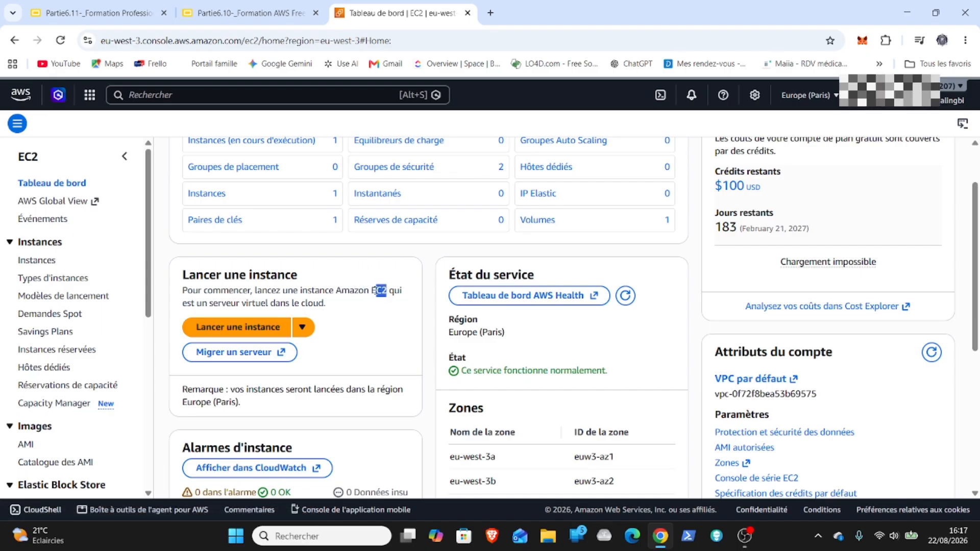
click(250, 328)
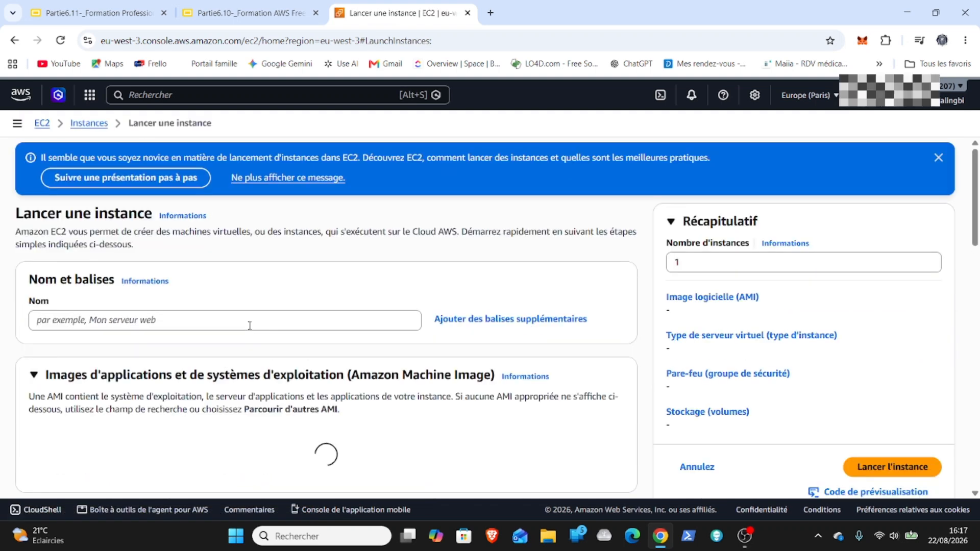
- Name the new instance cyberanonymat-server
click(215, 319)
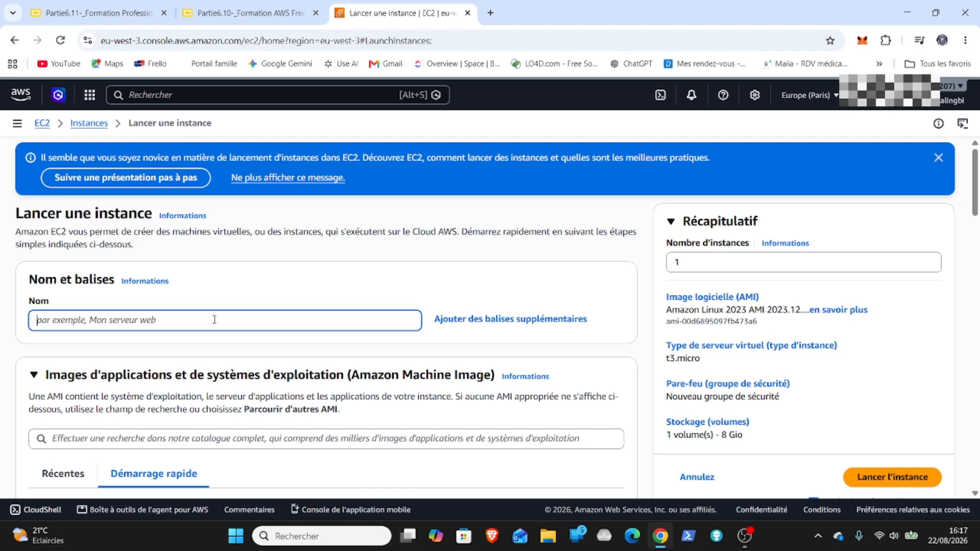
text(cybera)
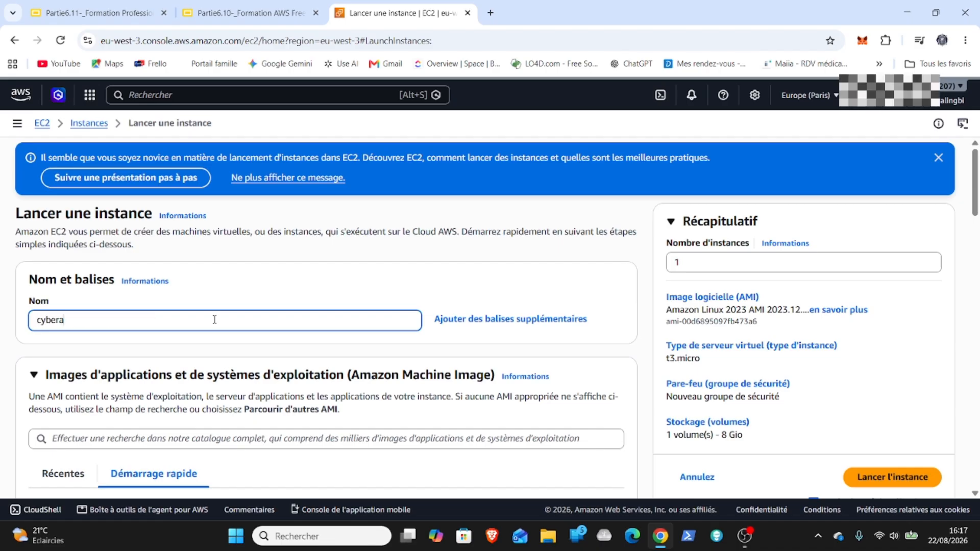
text(nonyma)
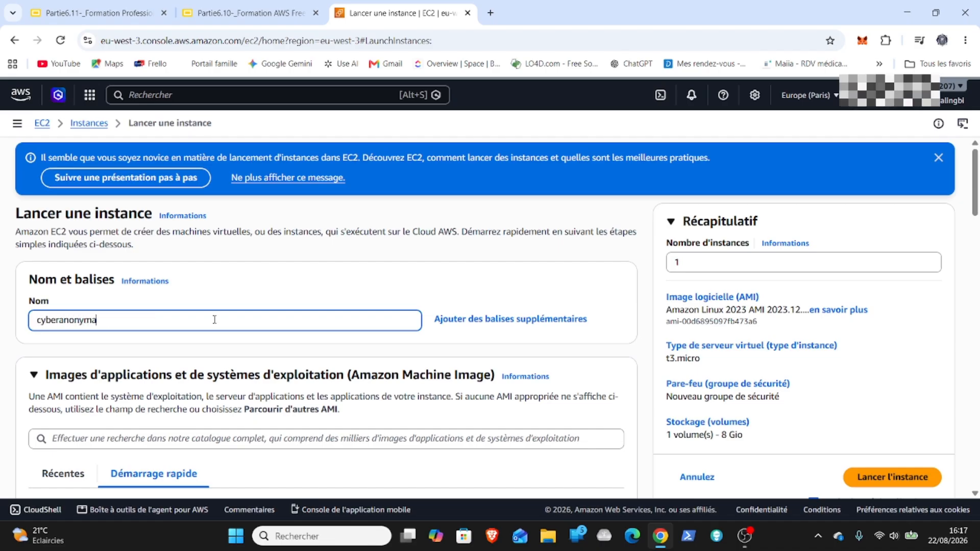
text(t-)
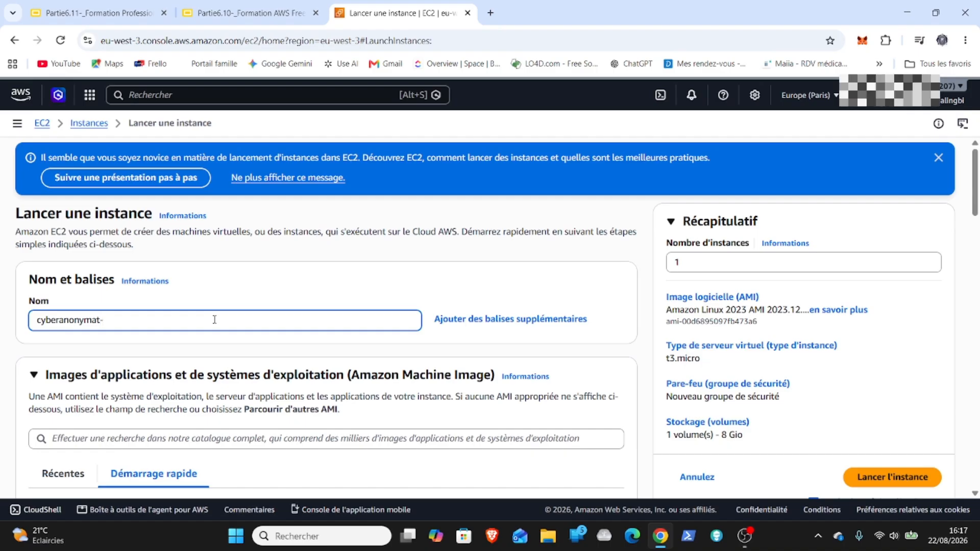
text(ser)
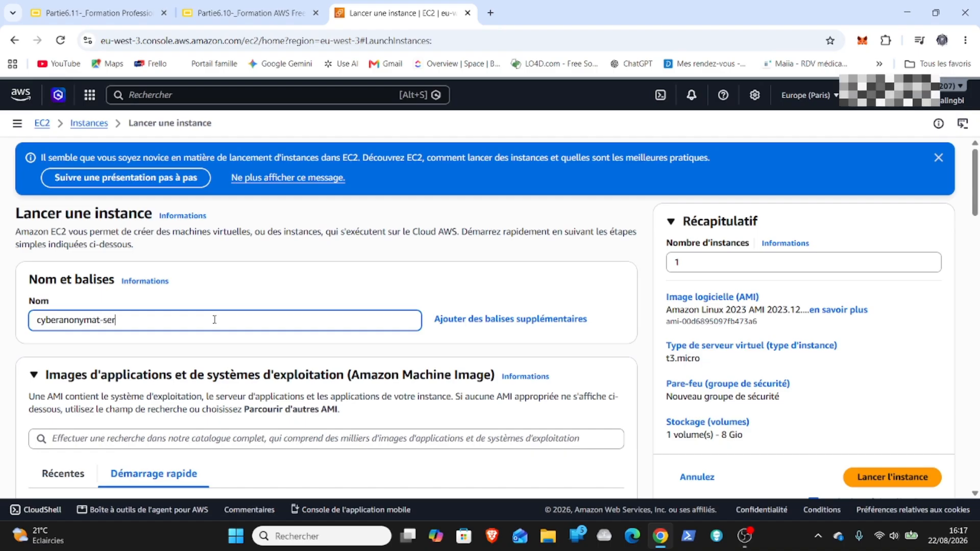
text(ver)
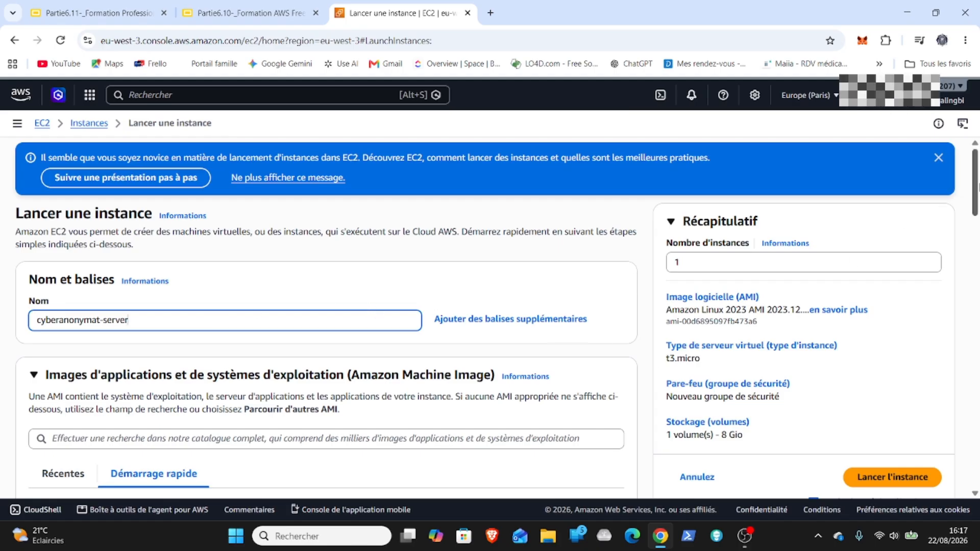
- Choose Ubuntu as the instance's Amazon Machine Image in the quick start list
scroll(976, 187, down, 3)
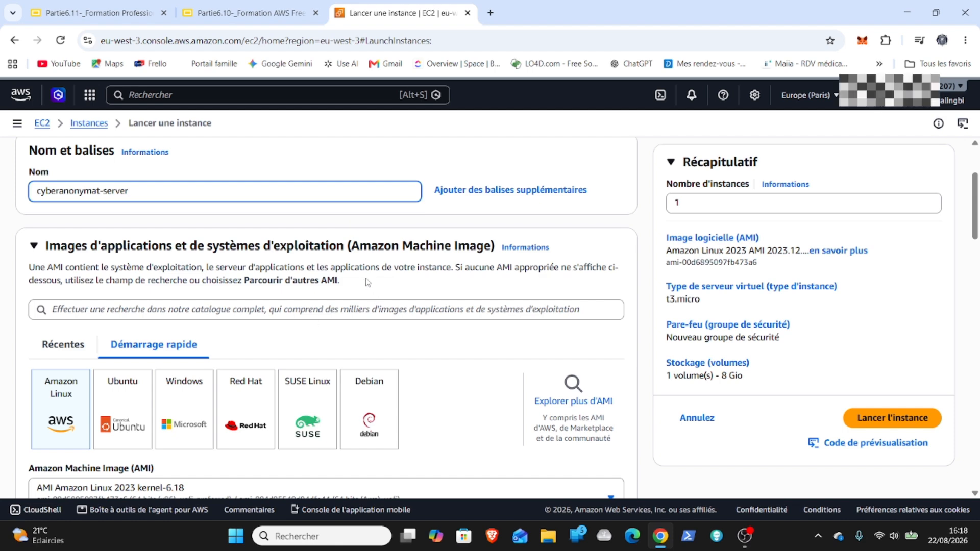
drag(347, 280, 327, 280)
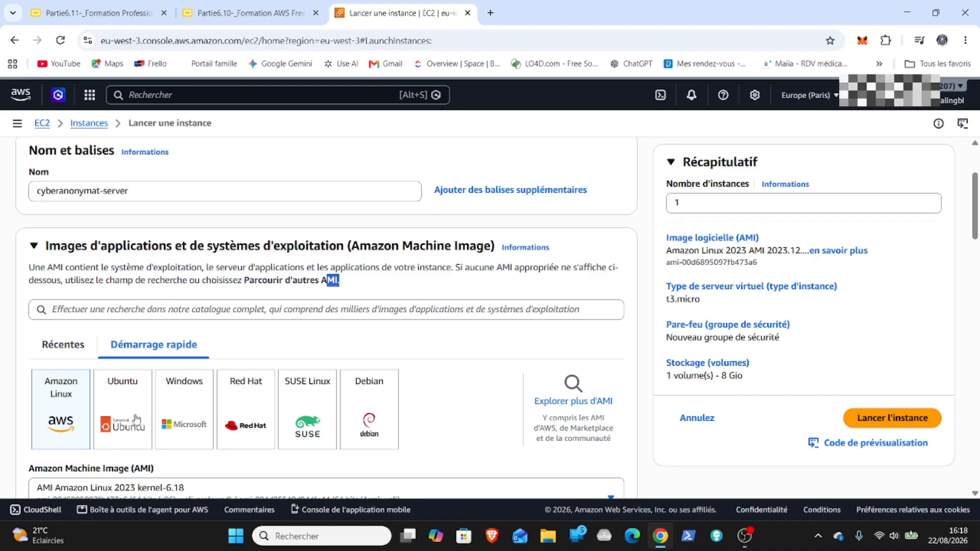
click(120, 413)
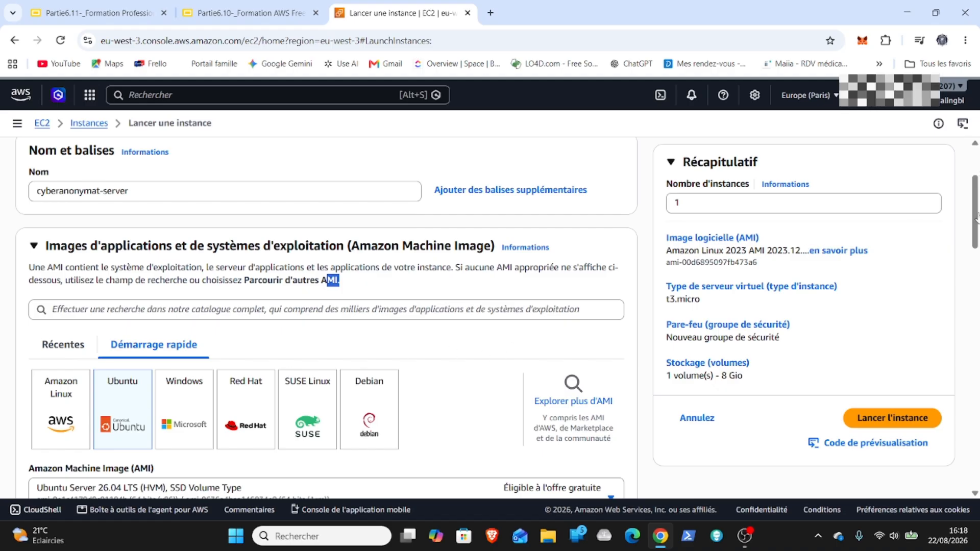
- Set the instance's key pair option to continue without a key pair (Continuer sans paire de clés)
scroll(976, 243, down, 1)
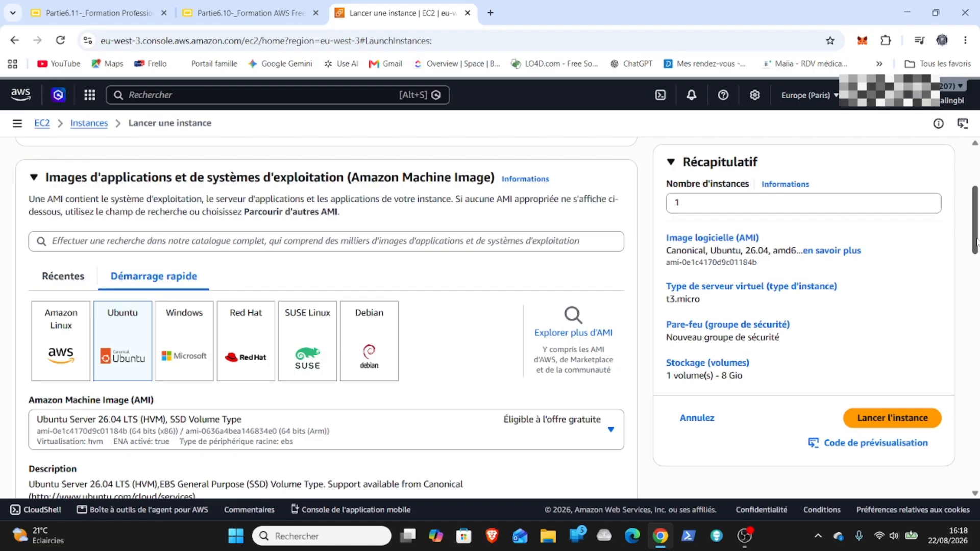
drag(976, 243, 975, 281)
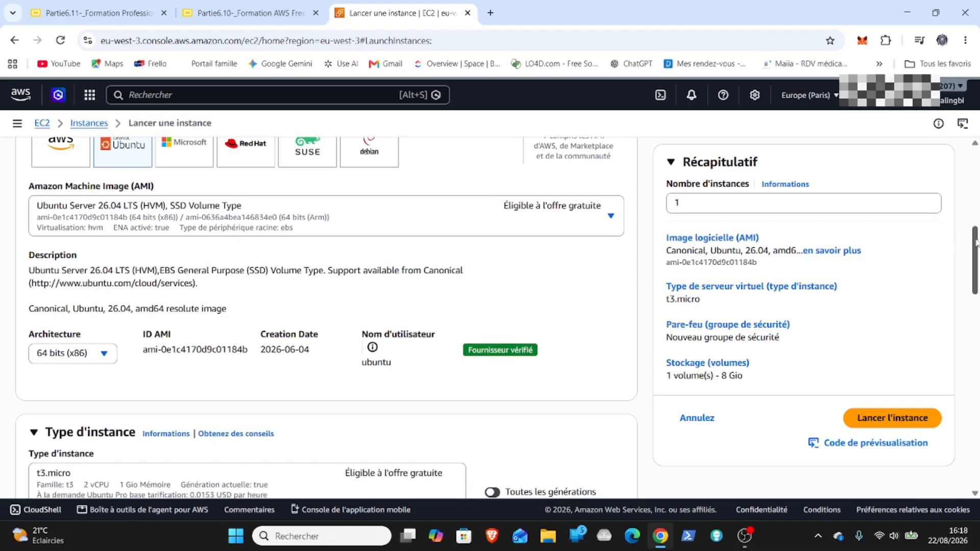
drag(976, 243, 976, 308)
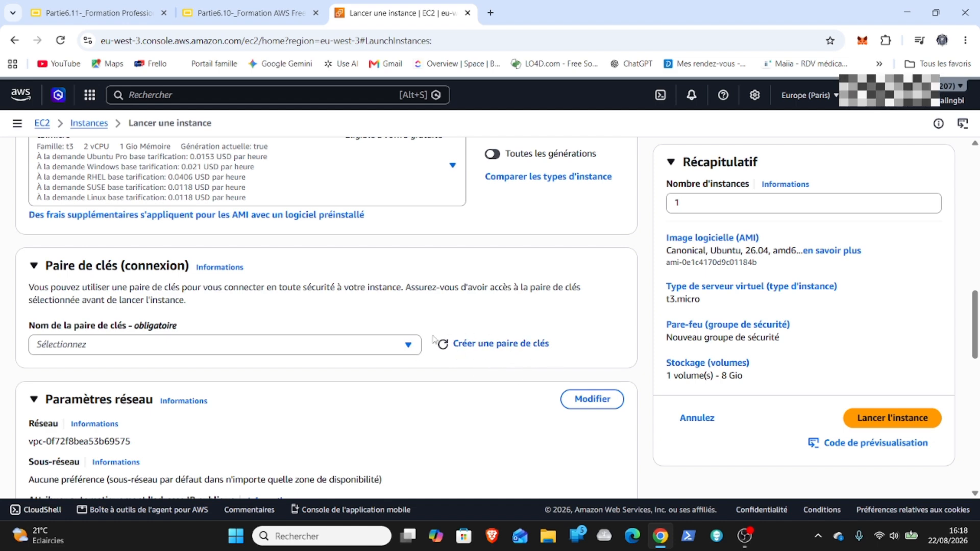
click(408, 347)
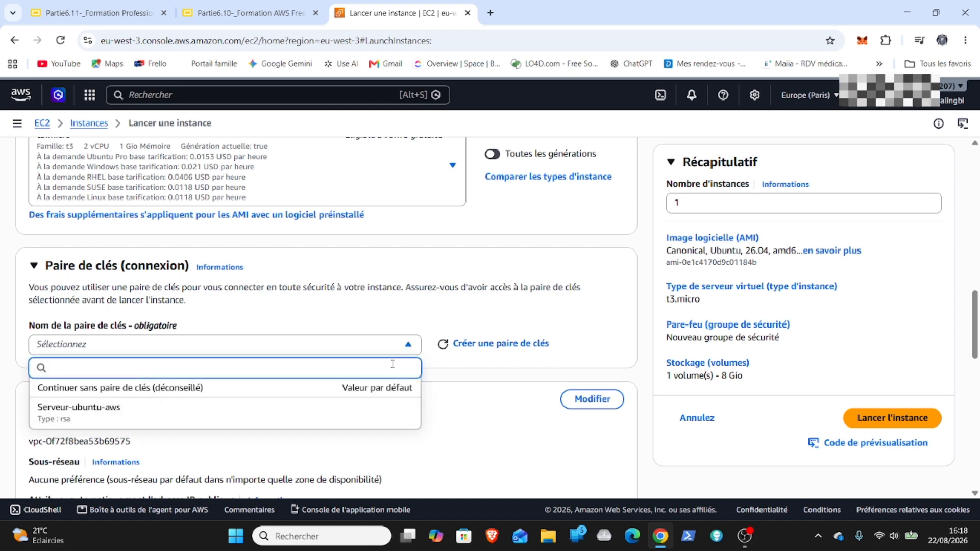
click(376, 389)
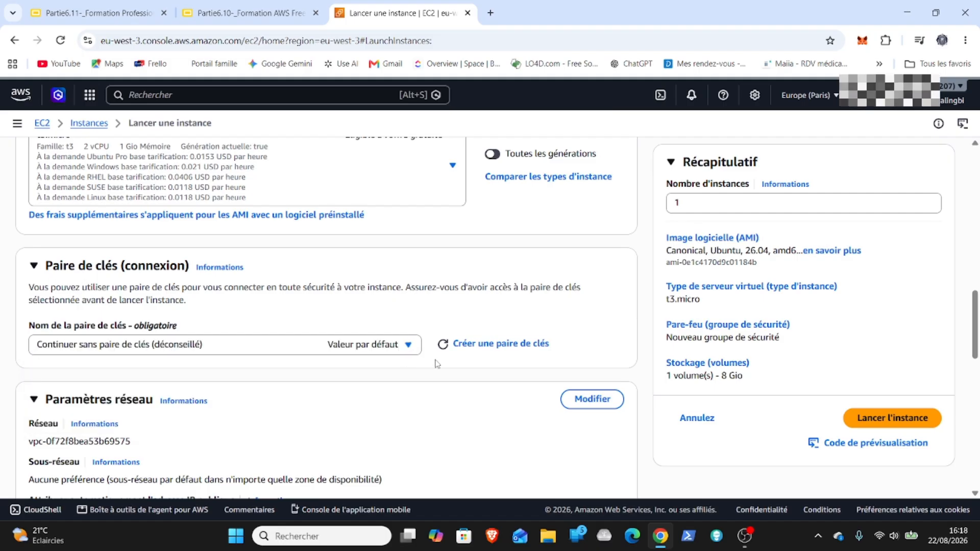
- Create an RSA key pair named cyberanonymat-sever with a .pem private key file for the instance
click(498, 347)
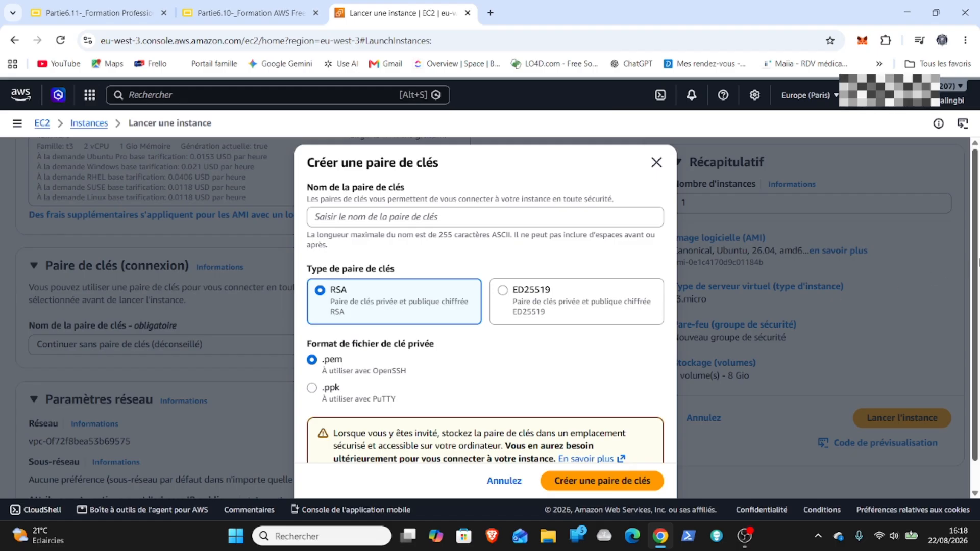
scroll(485, 317, down, 1)
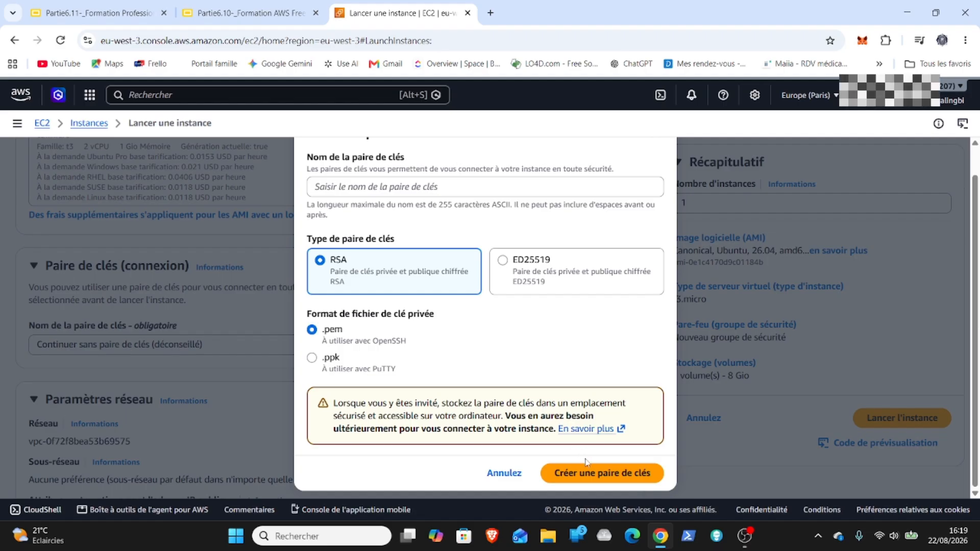
click(582, 478)
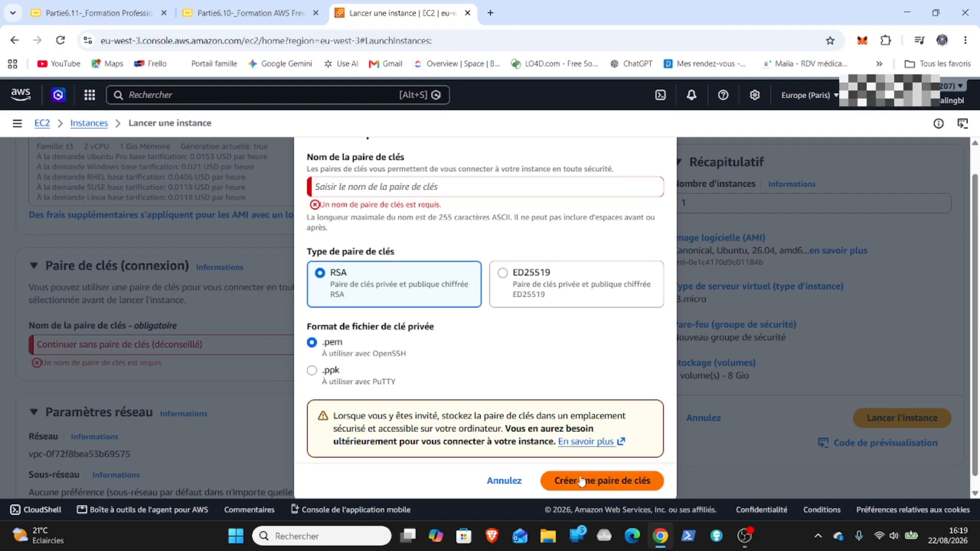
click(372, 189)
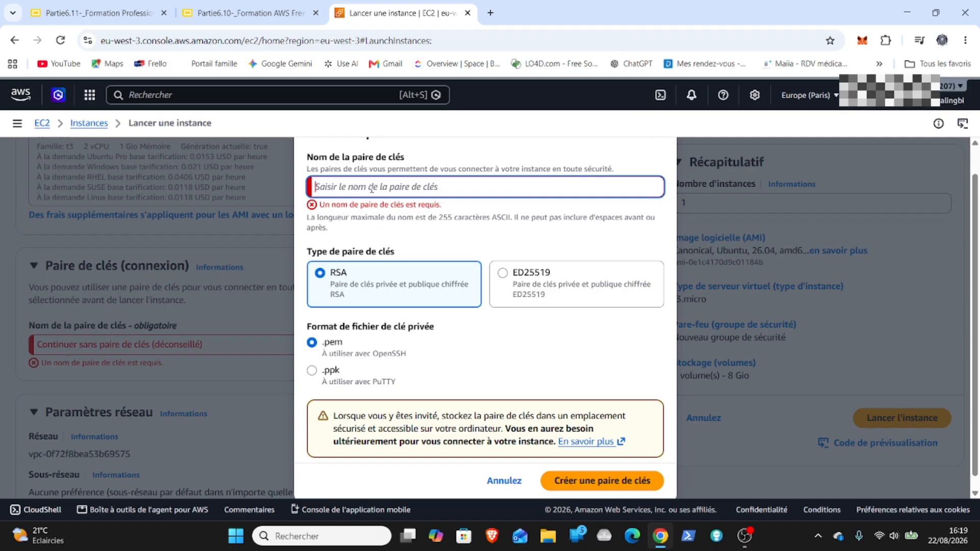
text(cyber)
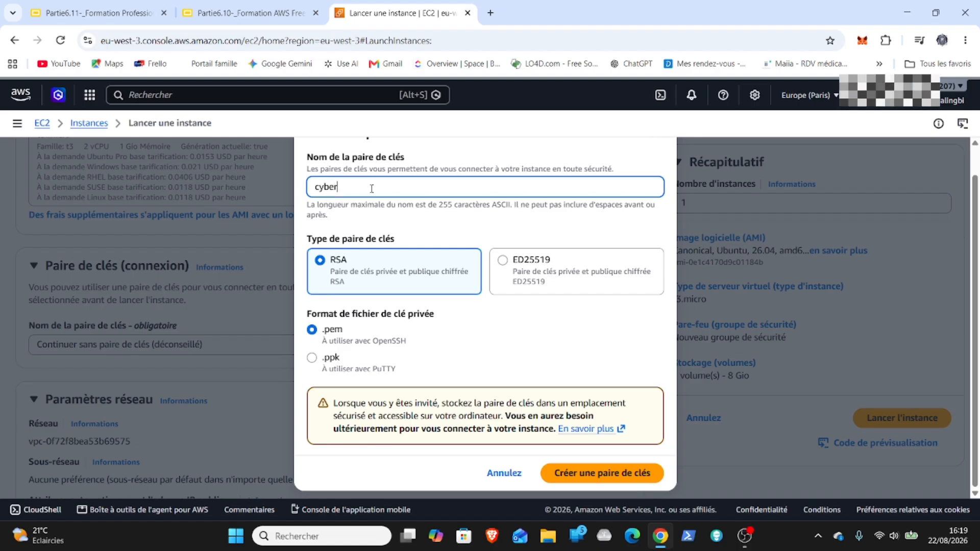
text(anon)
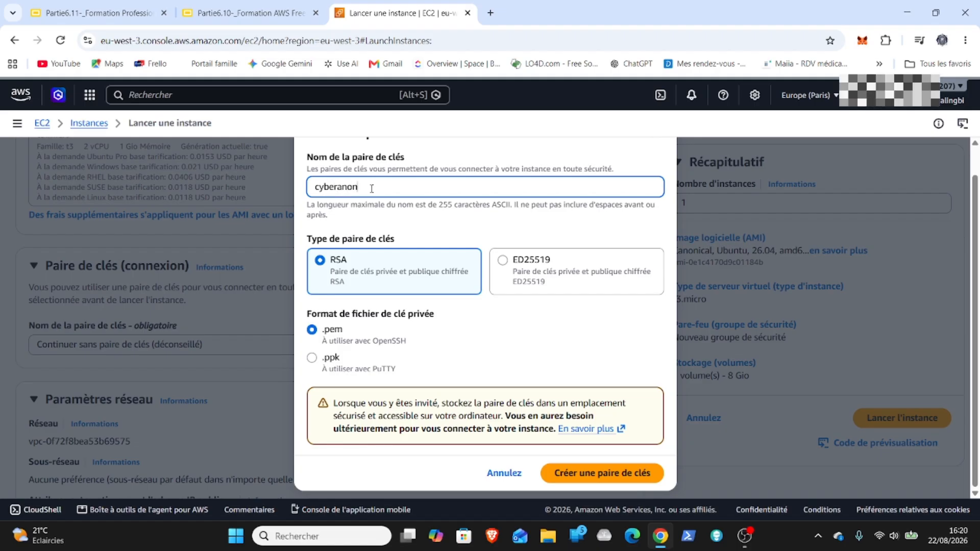
text(ymat-sever)
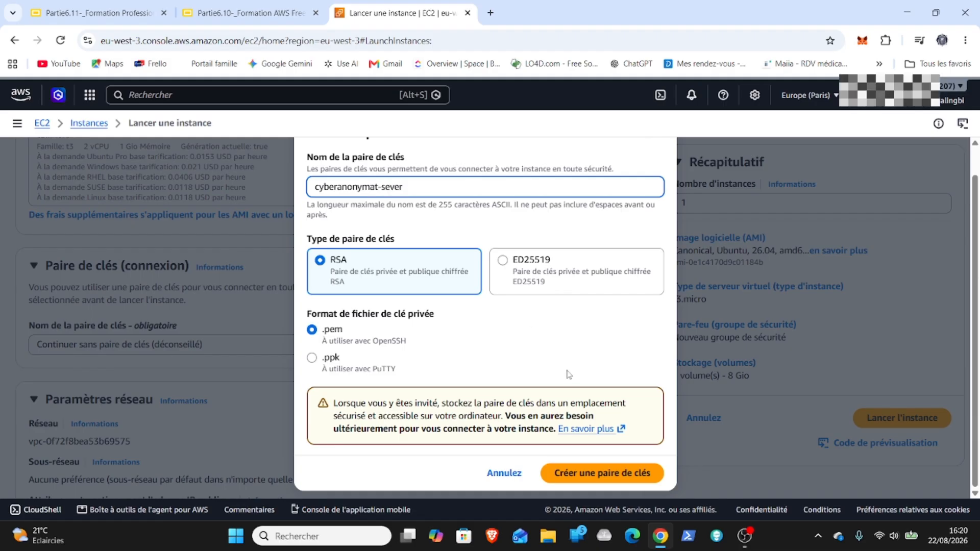
click(622, 479)
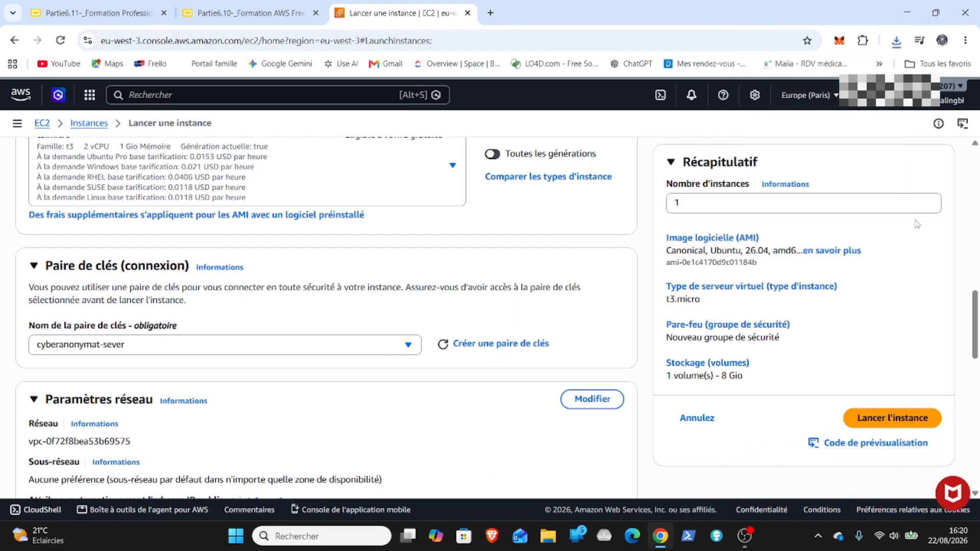
- Review the instance's network and storage settings and launch one t3.micro Ubuntu instance with them
scroll(975, 336, down, 2)
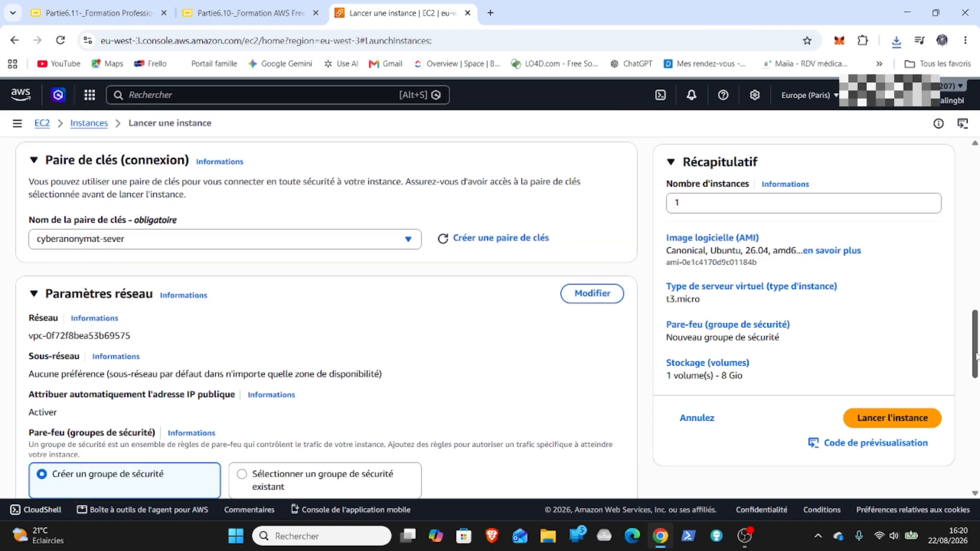
scroll(496, 318, down, 3)
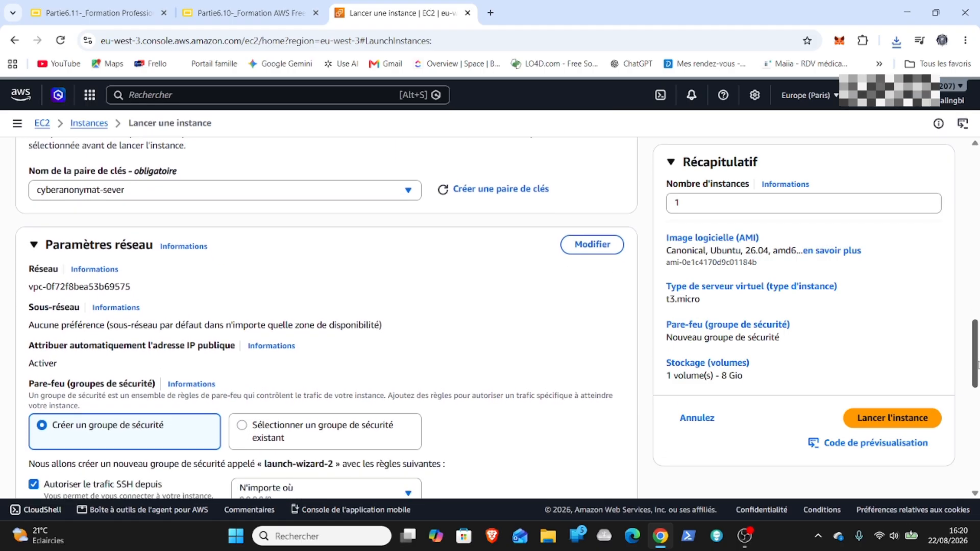
scroll(496, 318, down, 2)
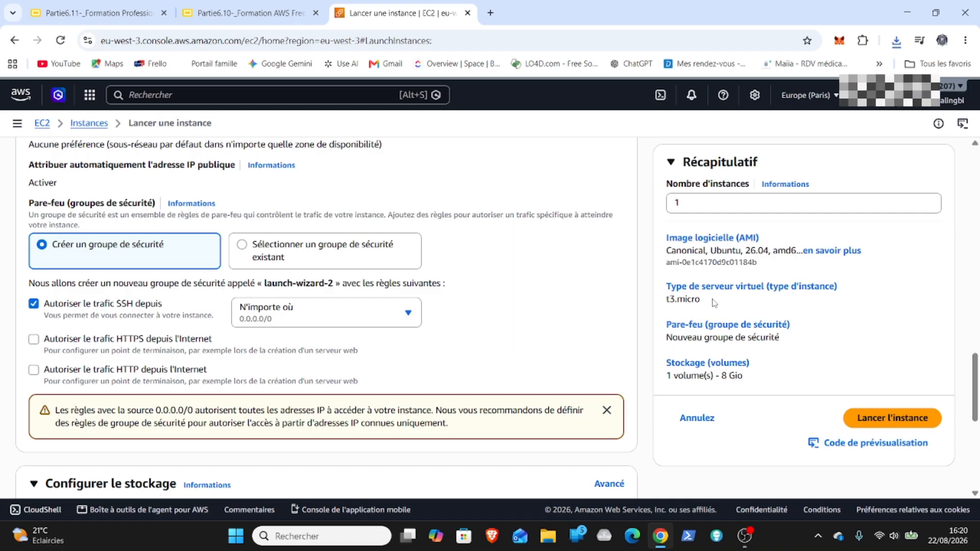
drag(714, 303, 669, 290)
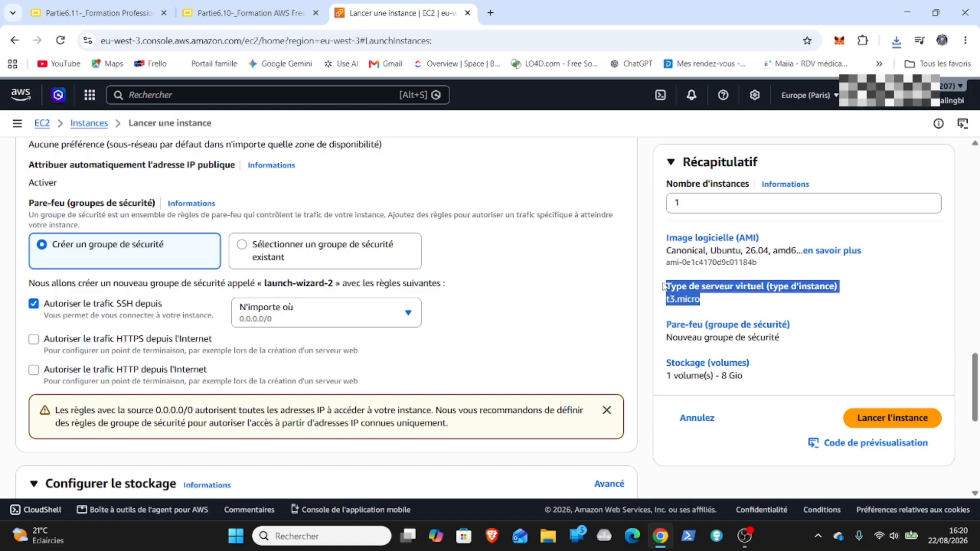
click(710, 312)
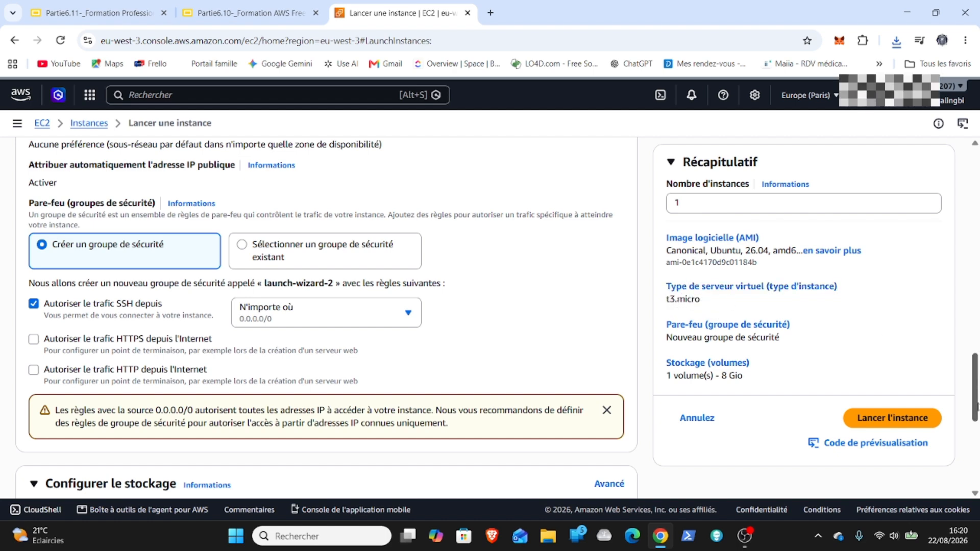
drag(977, 401, 977, 468)
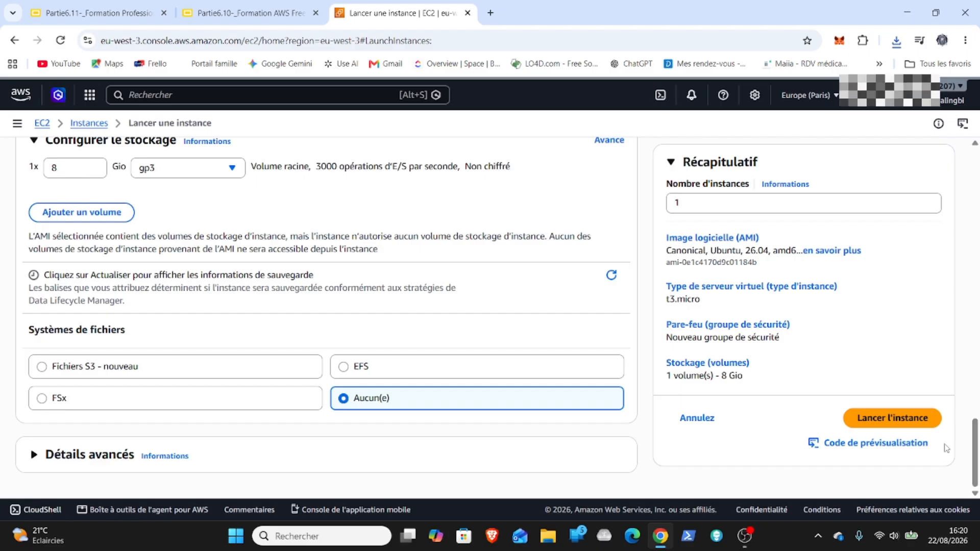
click(874, 422)
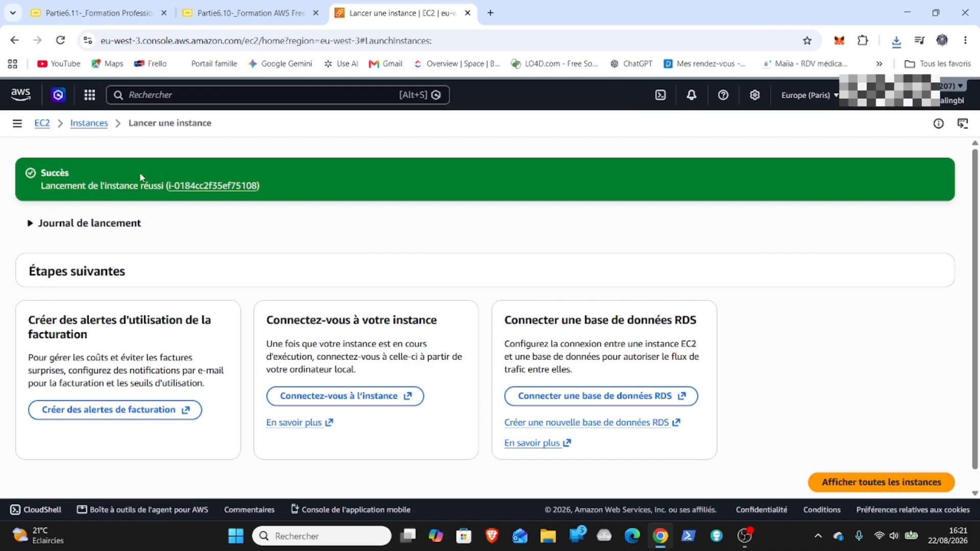
- Connect to the new cyberanonymat-server instance in the browser with EC2 Instance Connect and clear its terminal
click(185, 187)
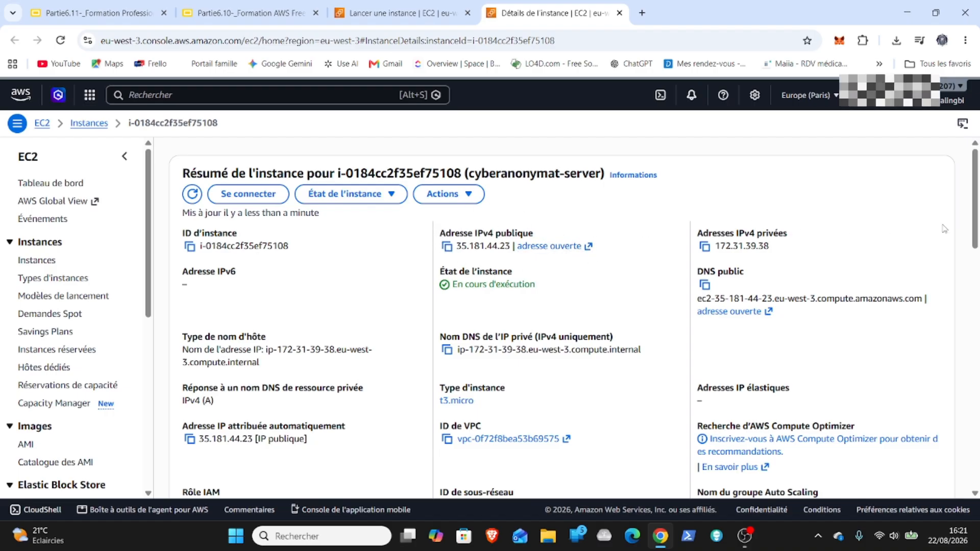
drag(978, 212, 558, 289)
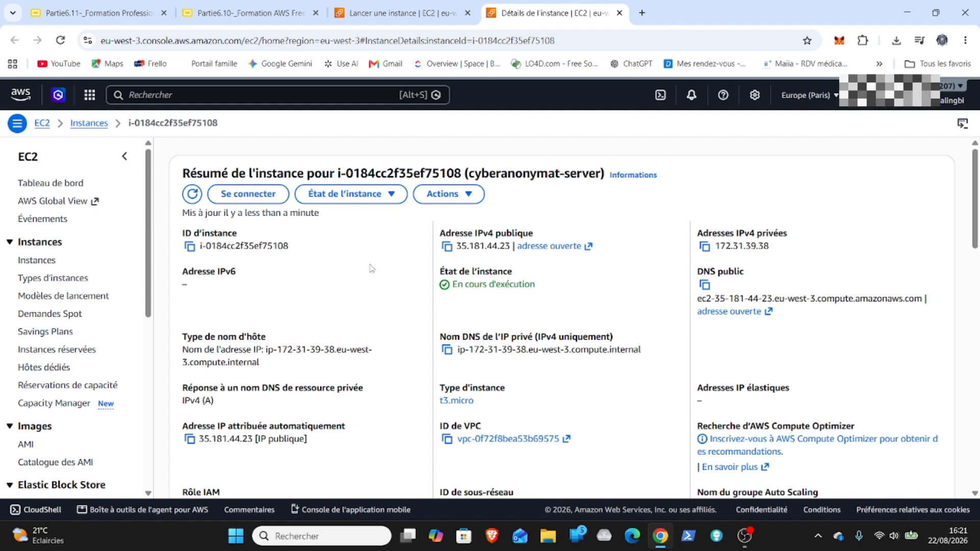
click(249, 197)
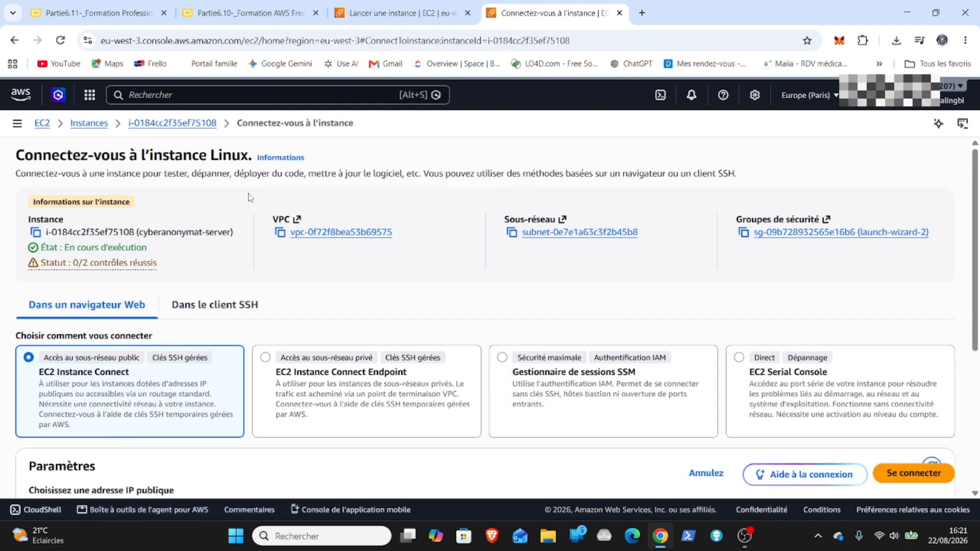
click(911, 475)
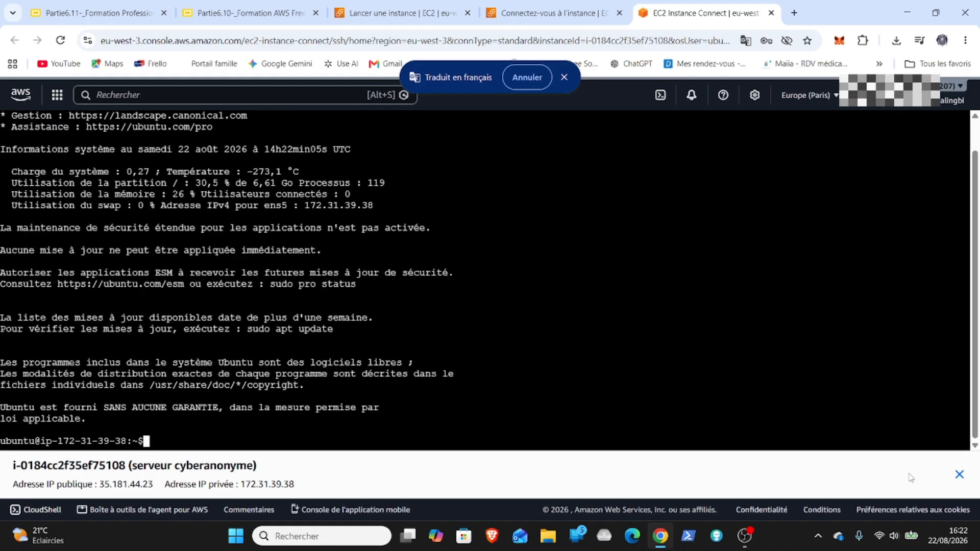
text(ar)
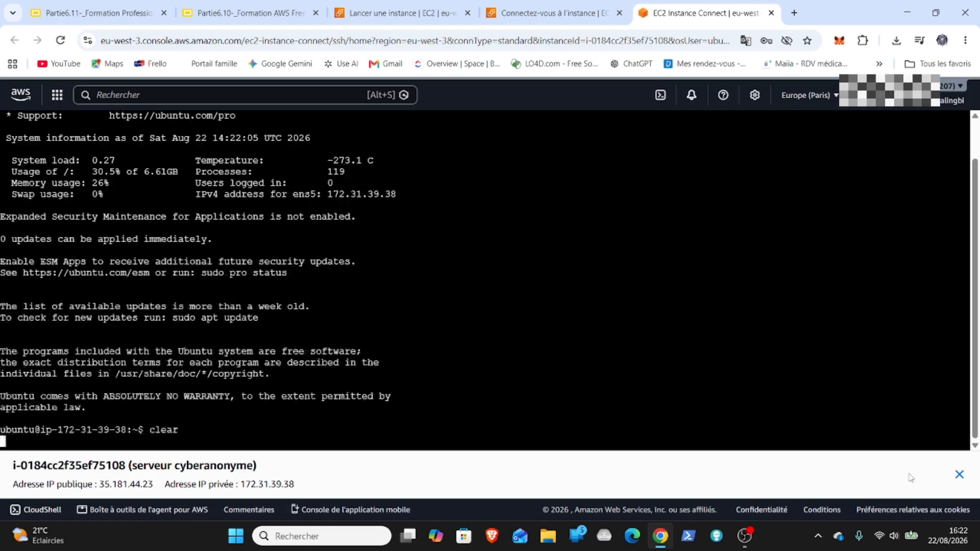
key(Return)
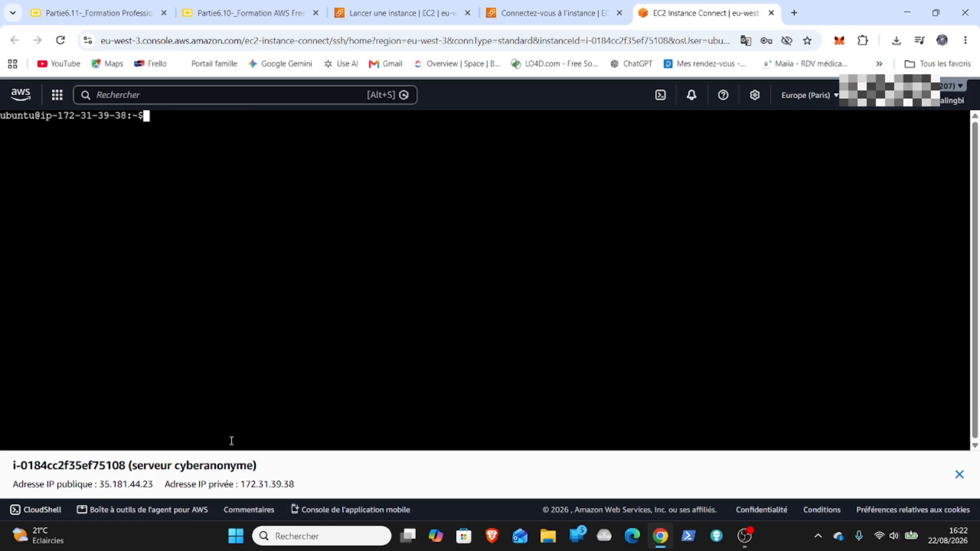
- Try to open cyberanonymat-server's public IP address 35.181.44.23 in a new browser tab, and close that tab
drag(142, 485, 104, 485)
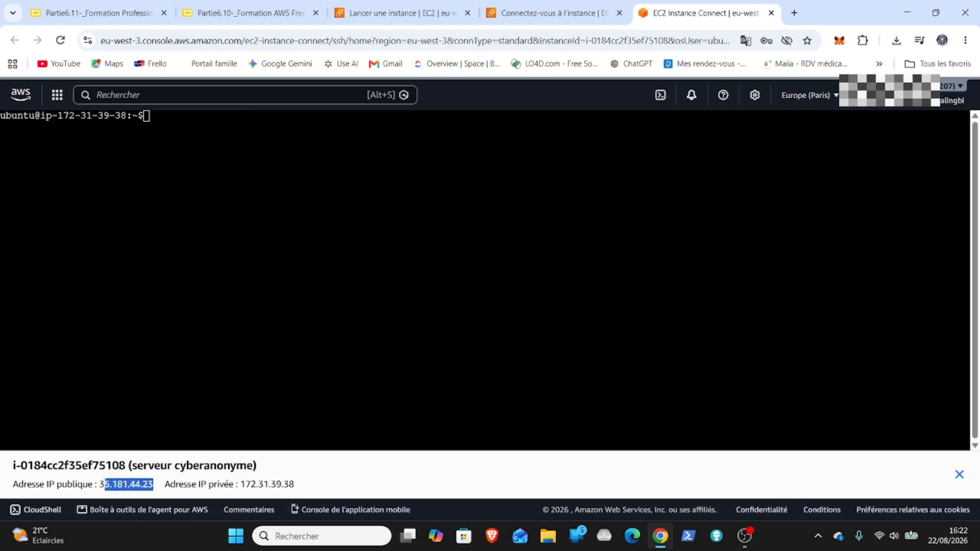
key(ctrl+c)
click(794, 13)
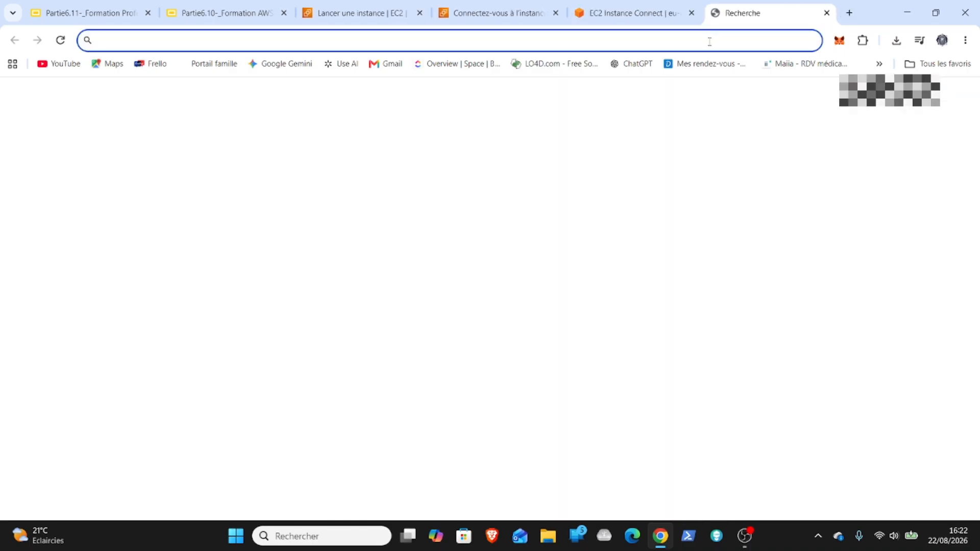
key(ctrl+v)
key(Return)
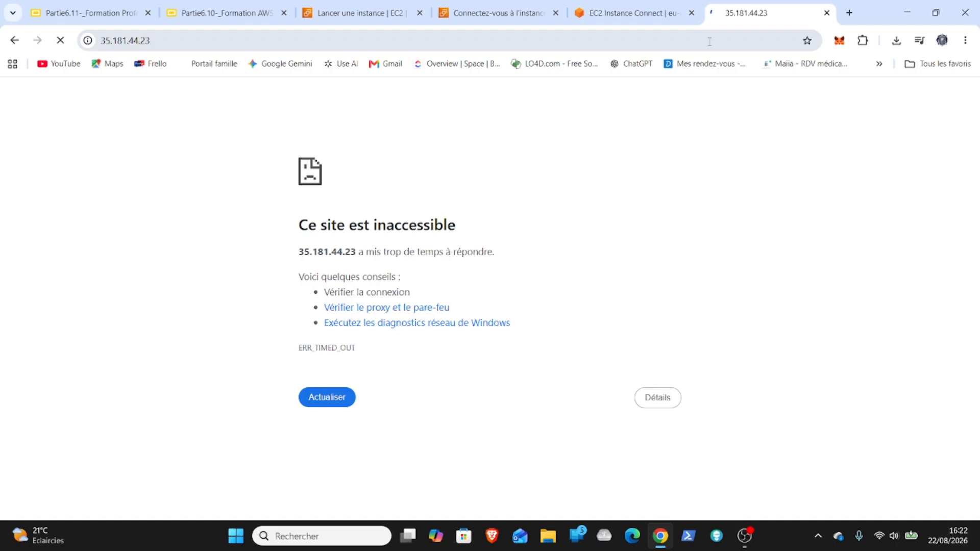
click(826, 13)
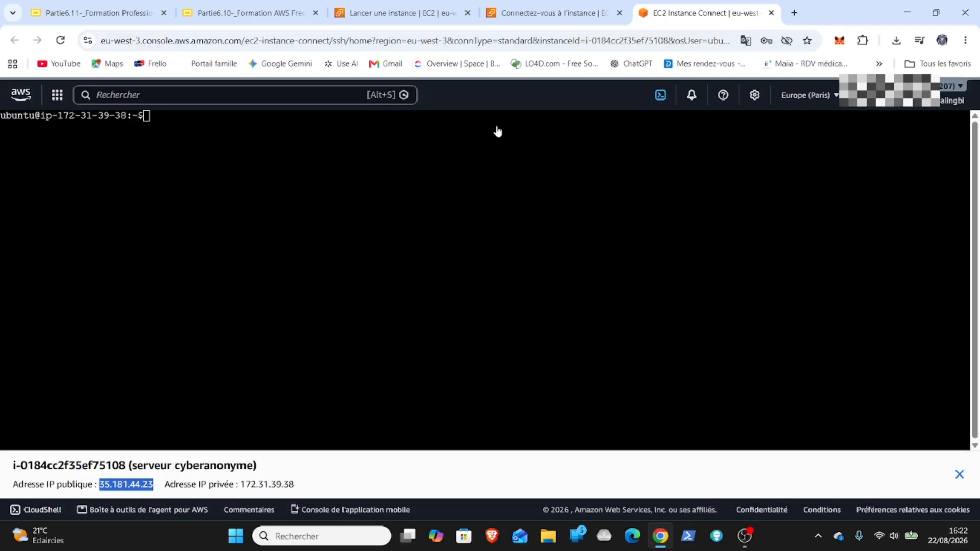
- End the cyberanonymat-server terminal session with the exit command and close its browser tab
click(423, 157)
text(exit)
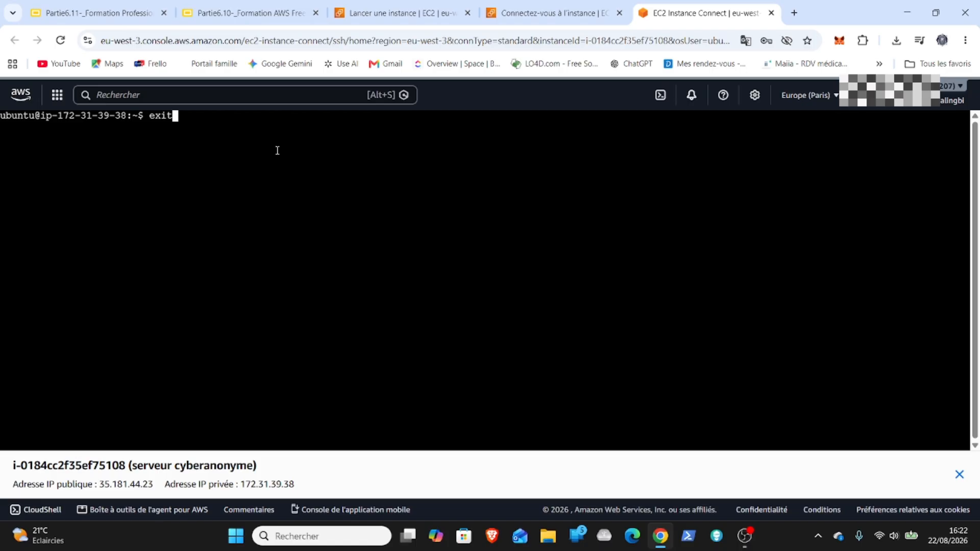
key(Return)
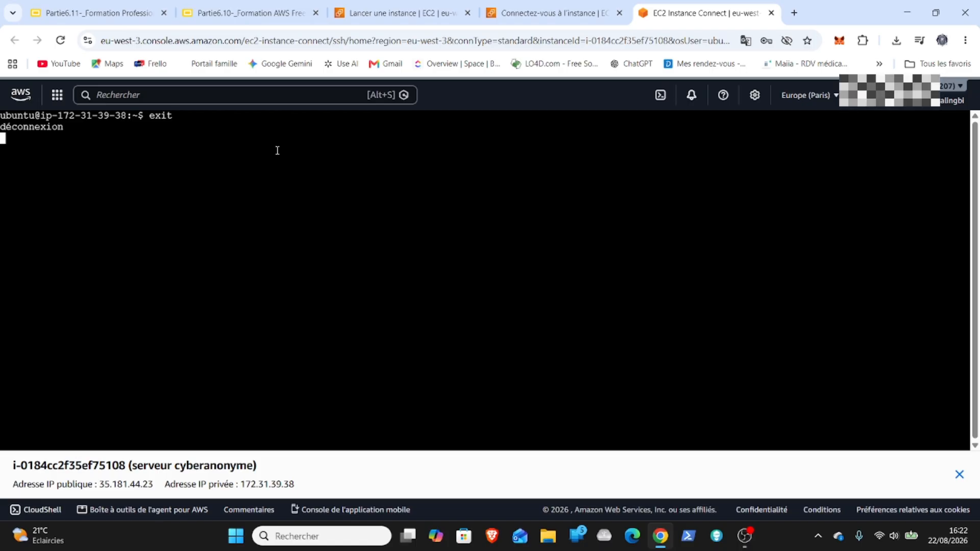
click(771, 13)
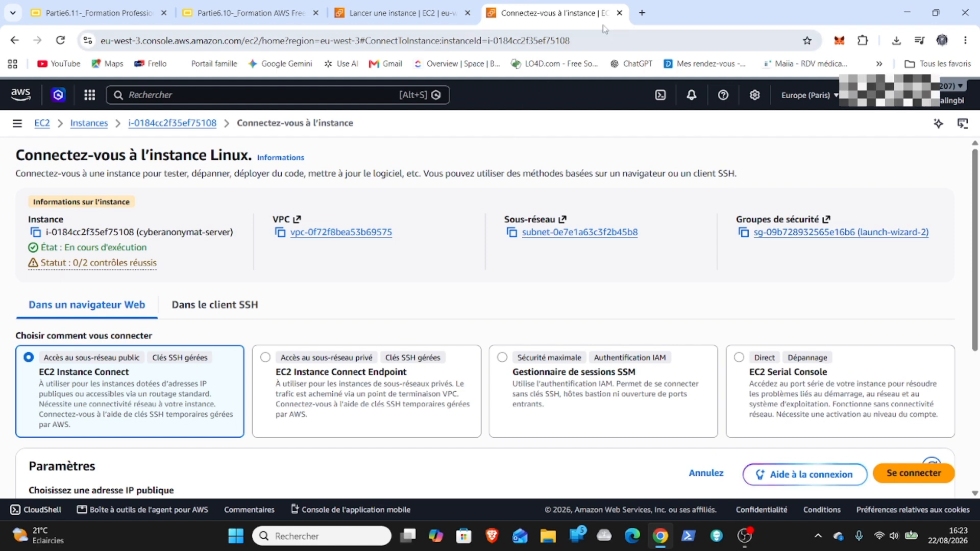
- Return to the AWS console home page and open the list of EC2 instances
click(19, 100)
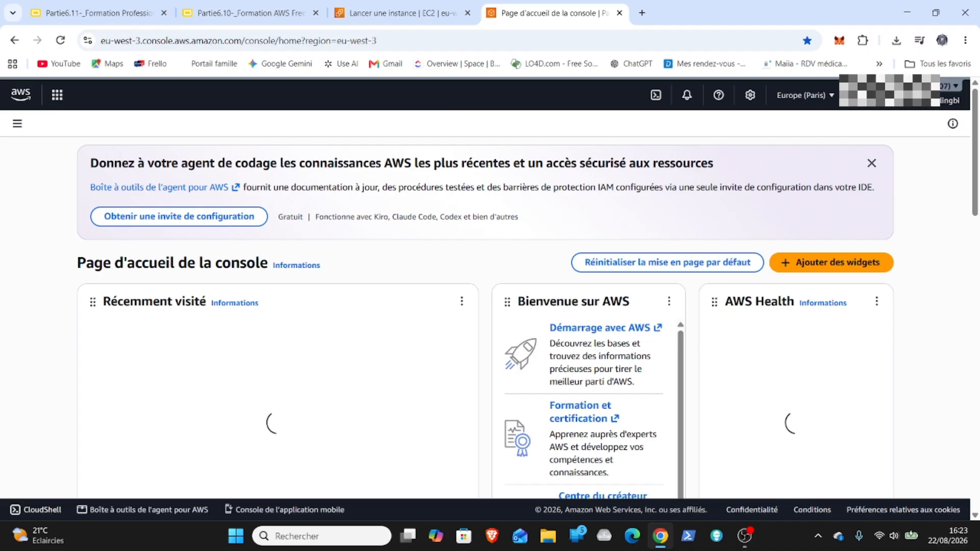
drag(978, 131, 978, 162)
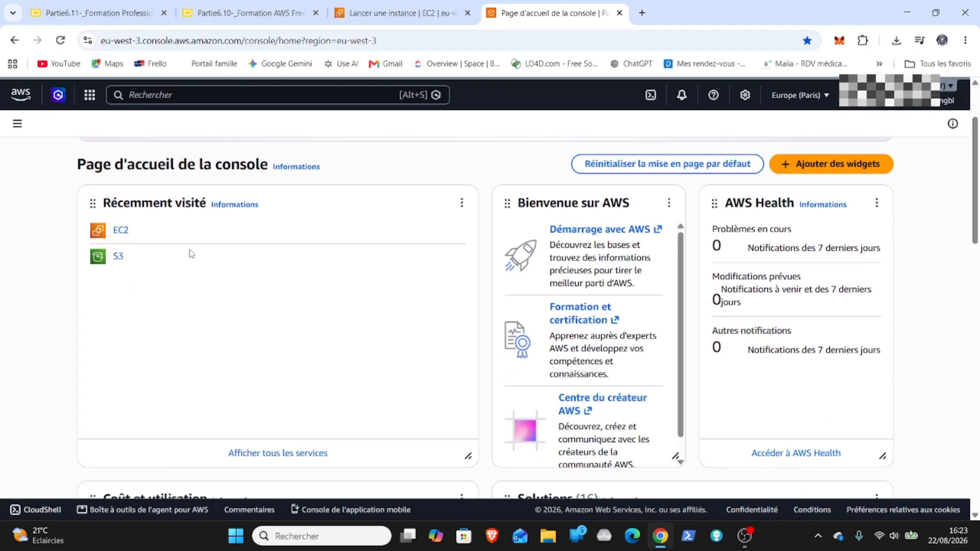
click(121, 232)
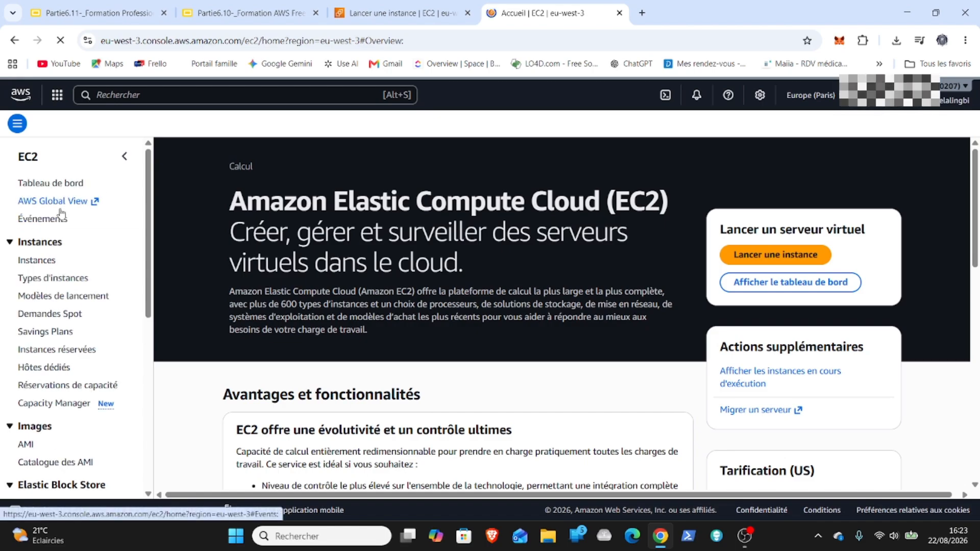
click(39, 263)
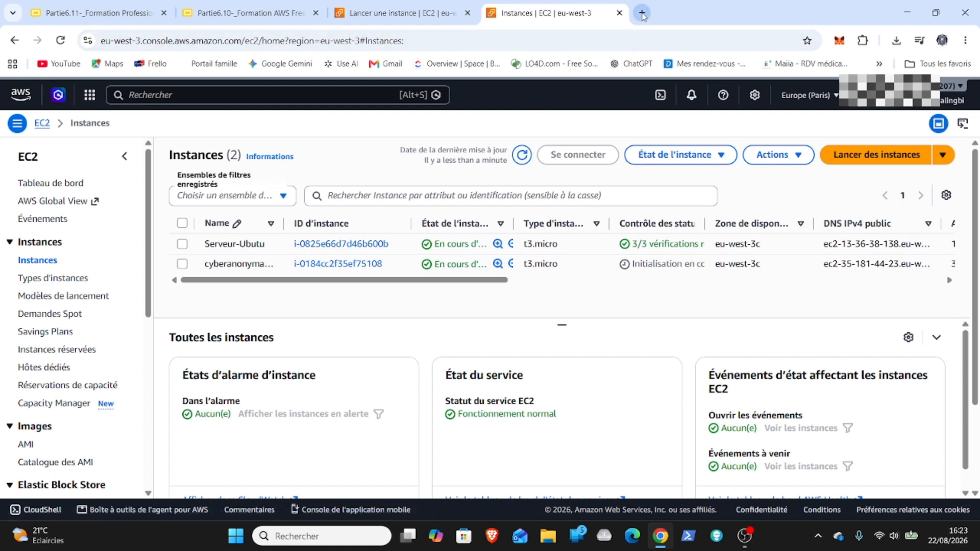
- View the website hosted on Serveur-Ubutu at 13.36.38.138 in a new browser tab
key(ctrl+t)
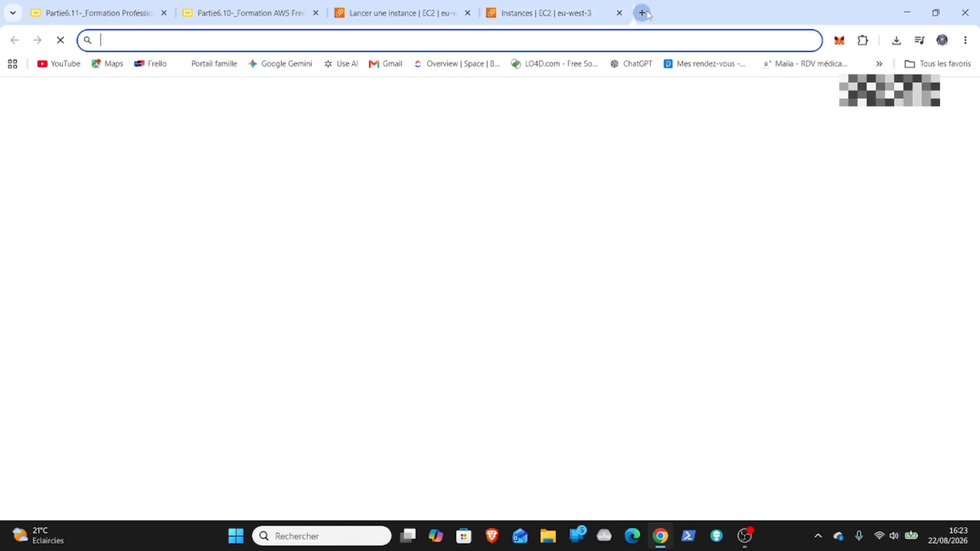
text(13)
key(Return)
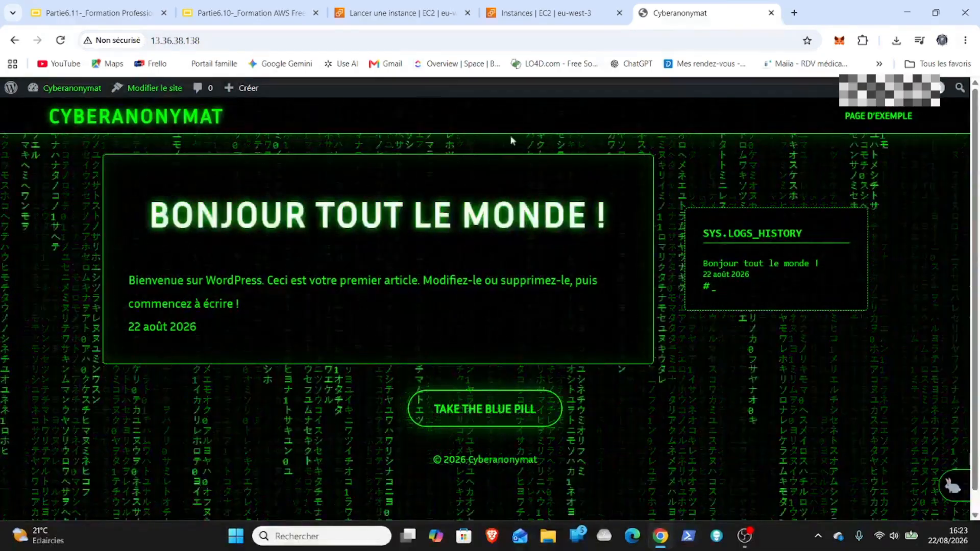
- Connect to the Serveur-Ubutu instance from the EC2 instance list with EC2 Instance Connect
click(560, 9)
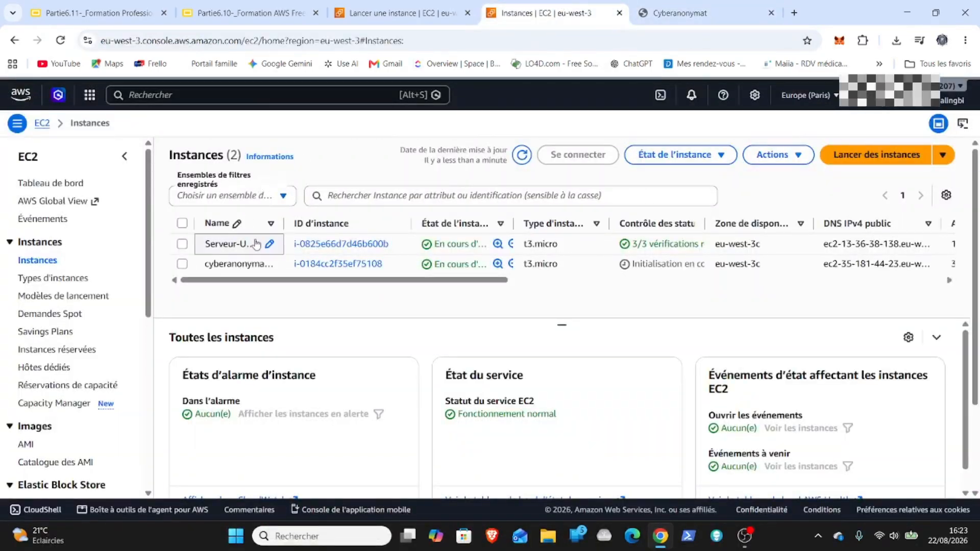
click(182, 244)
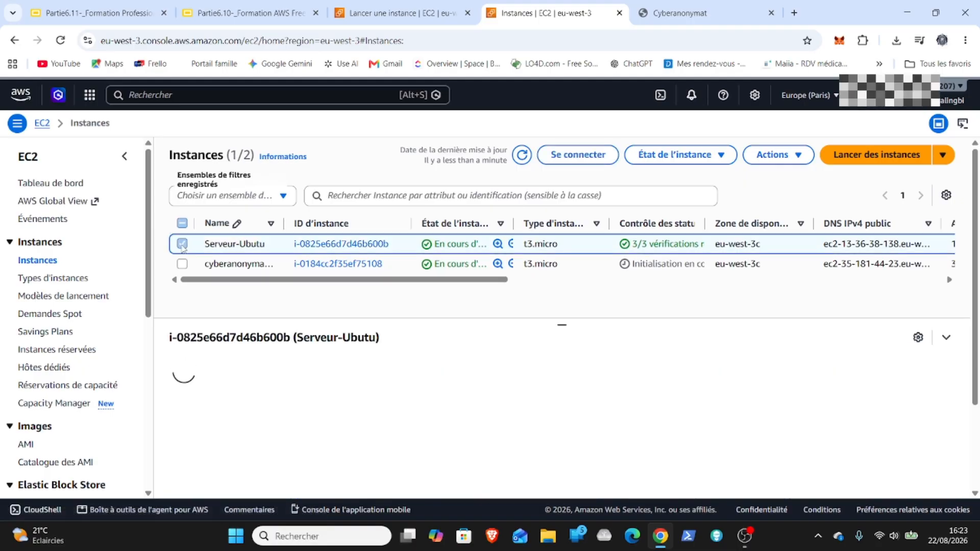
click(585, 158)
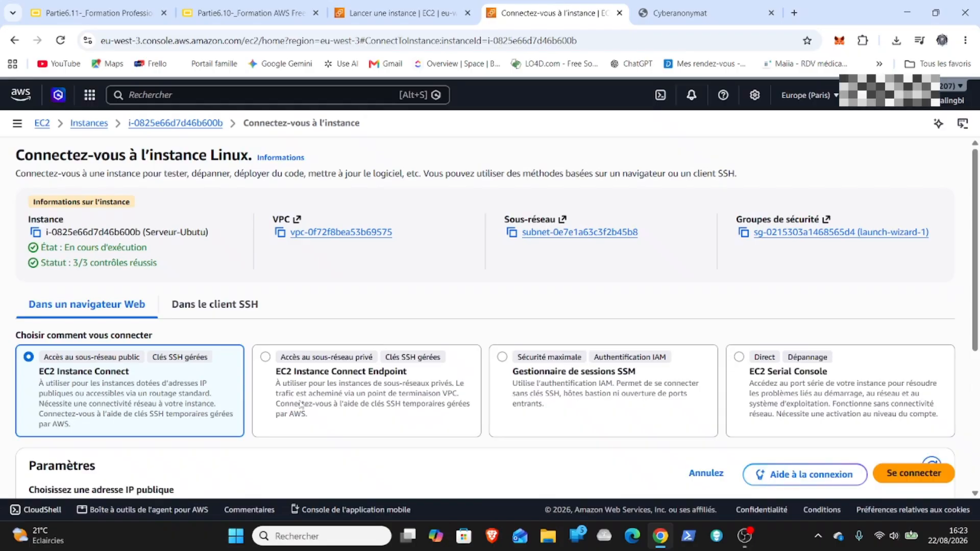
click(910, 474)
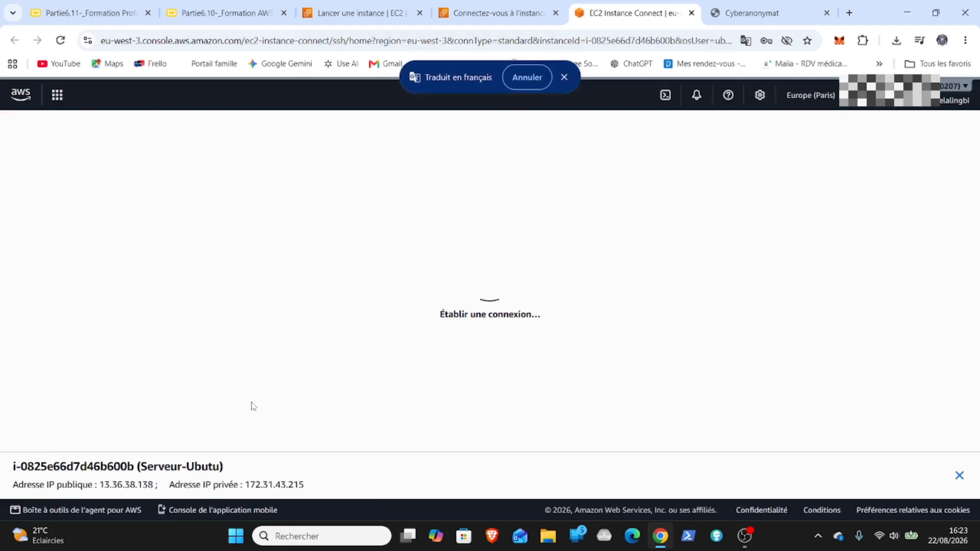
- Compare the Cyberanonymat website with the Serveur-Ubutu terminal, close the terminal and return to the instance's connection page
drag(748, 14, 771, 202)
mouse_move(574, 277)
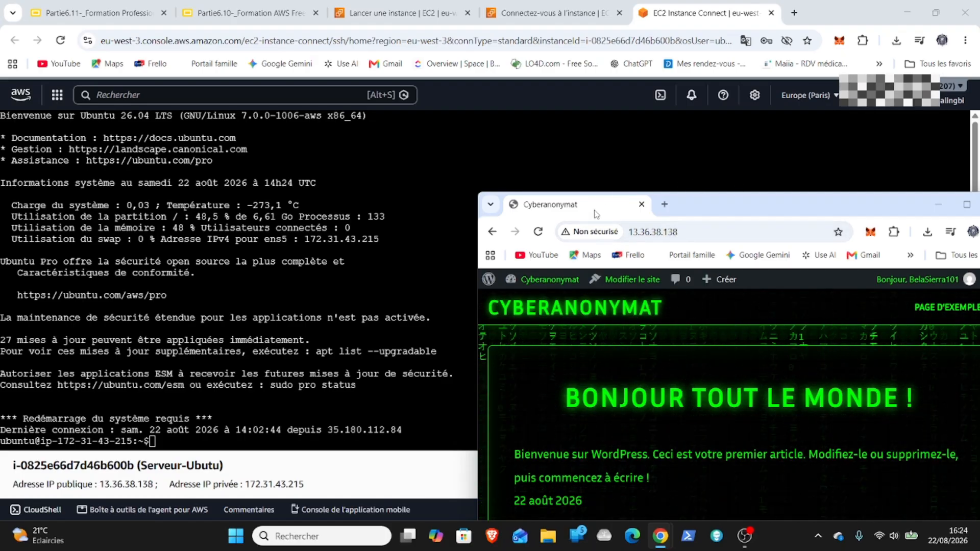
drag(591, 218, 750, 13)
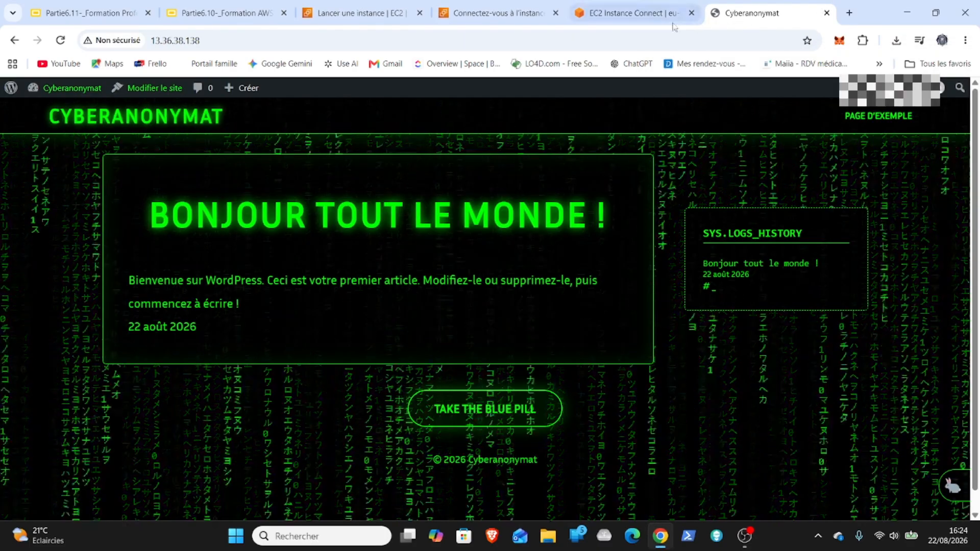
click(640, 14)
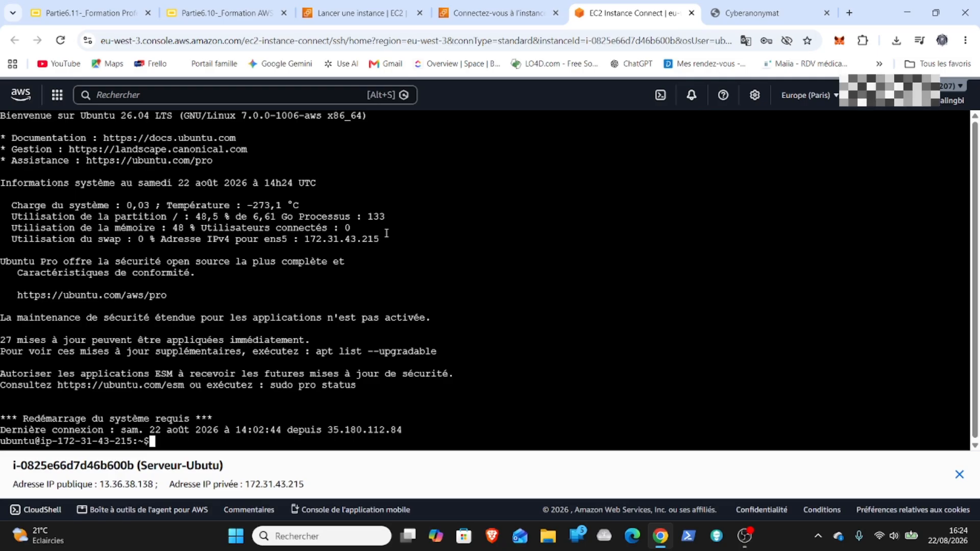
click(692, 14)
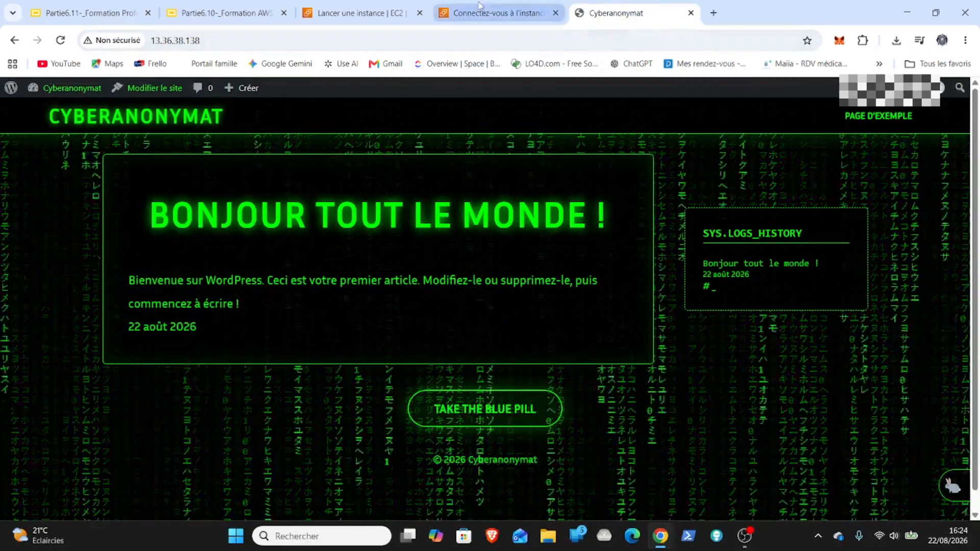
click(480, 7)
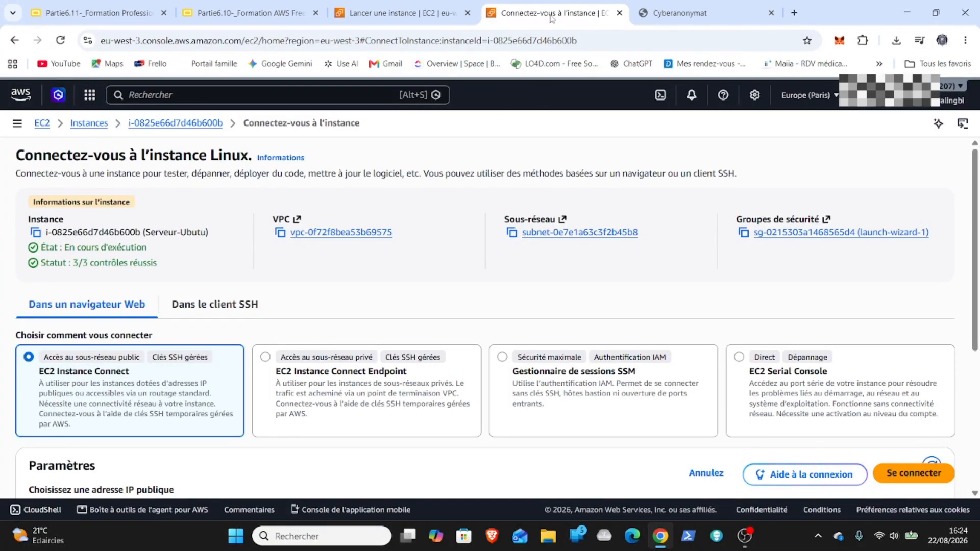
- Close the instance connection page and return to the AWS console home page from the instance launch page
click(619, 14)
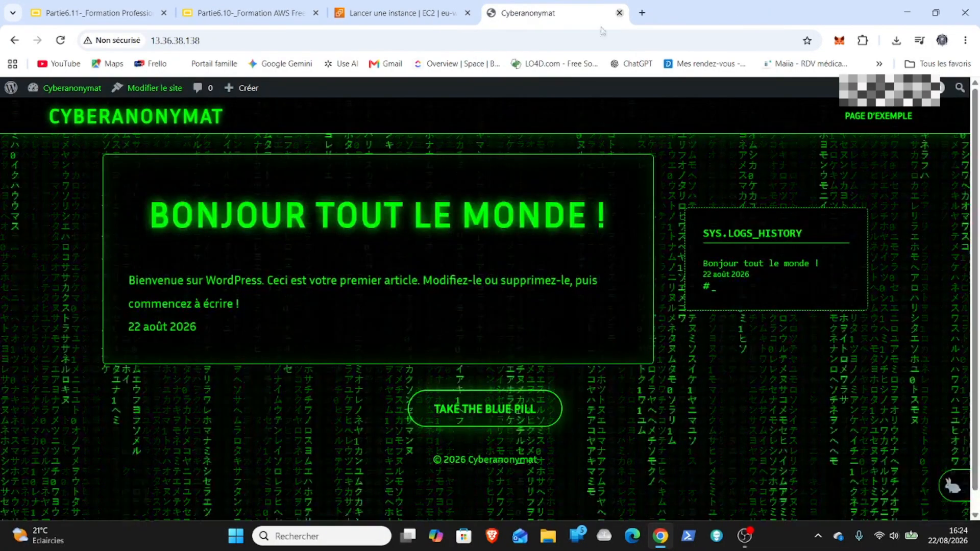
click(406, 4)
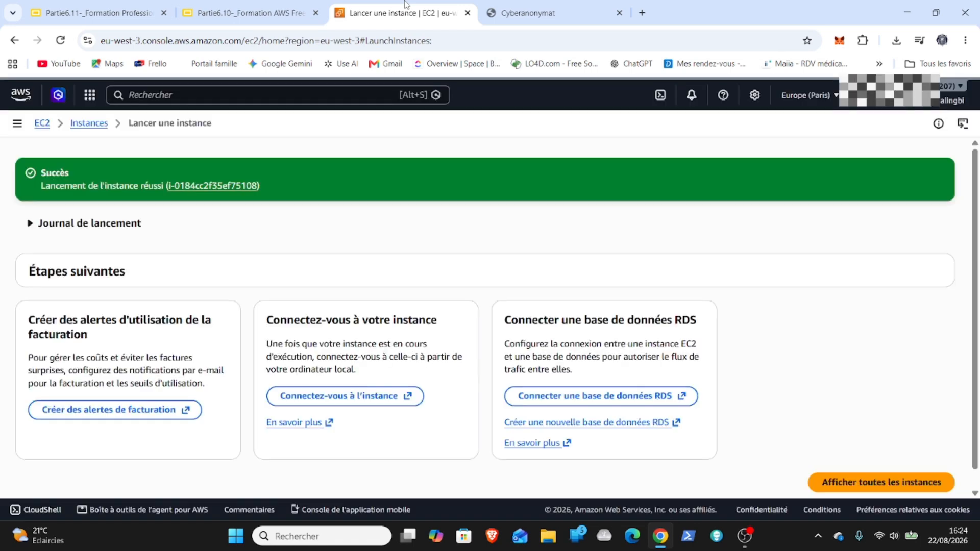
click(19, 99)
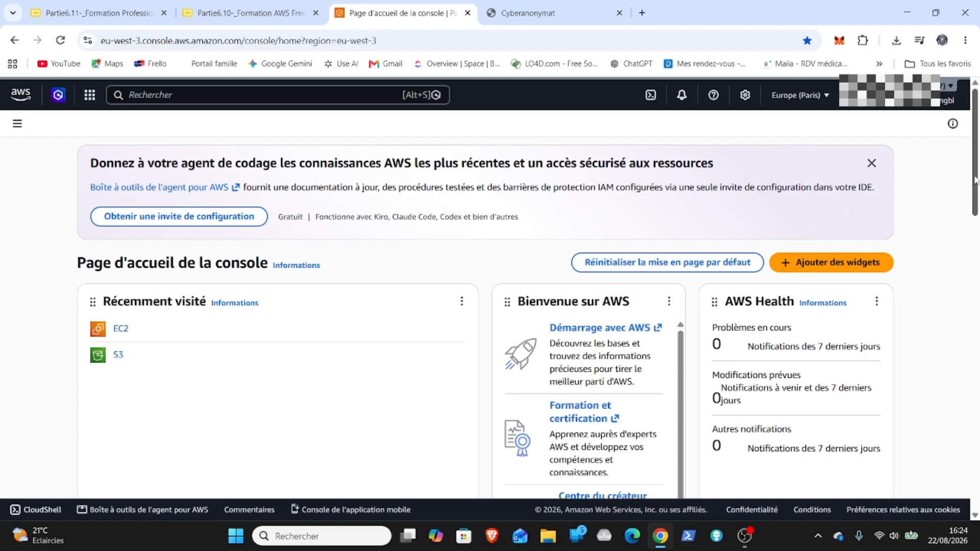
- Open the S3 service from the Stockage category of the AWS services list
drag(974, 180, 975, 193)
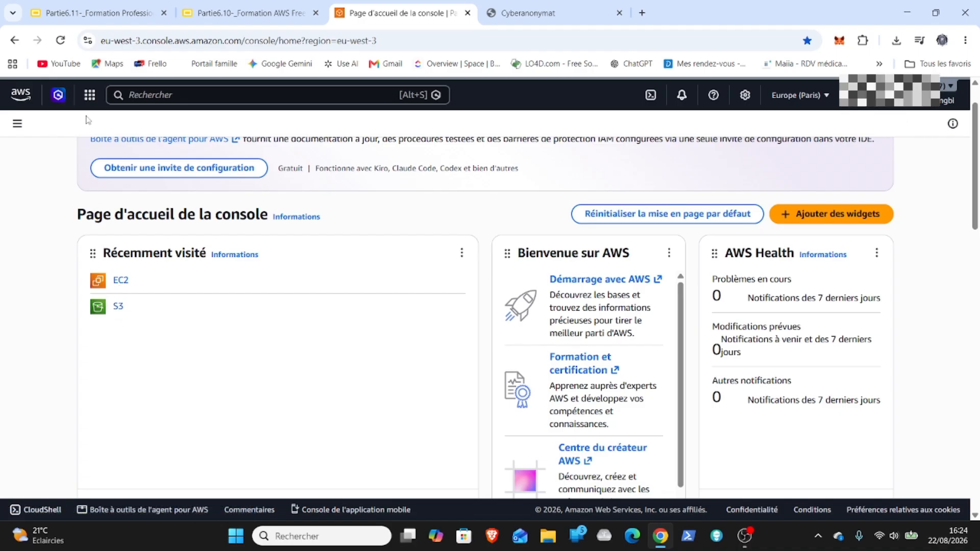
click(90, 97)
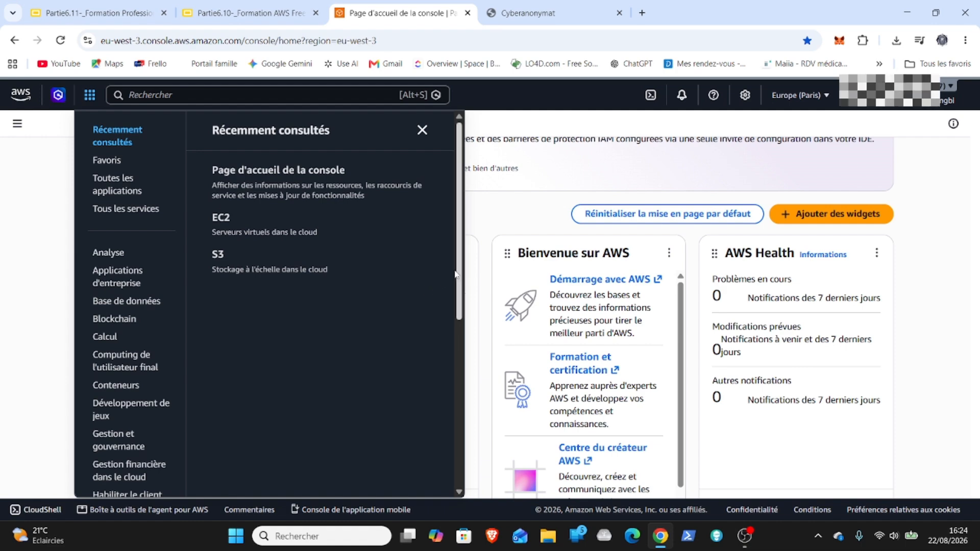
drag(460, 281, 440, 463)
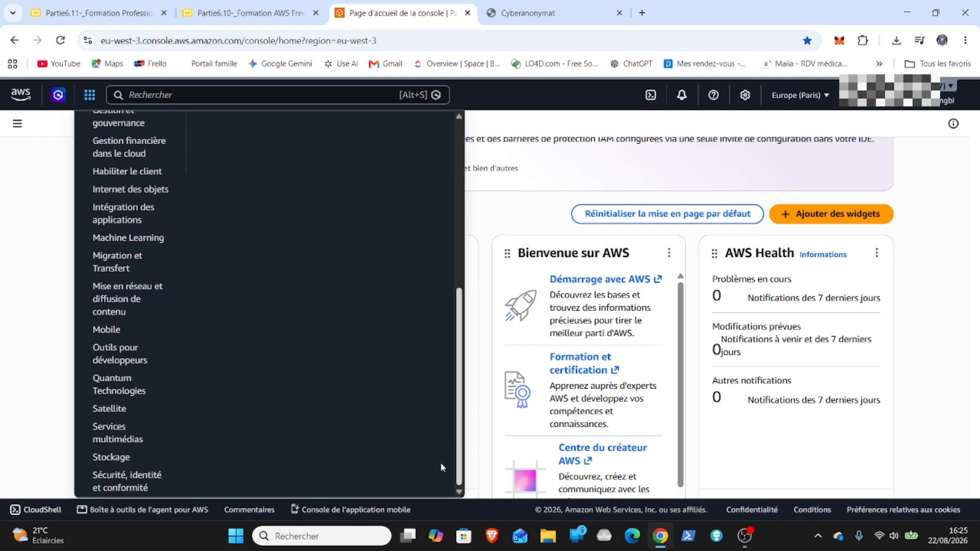
click(114, 458)
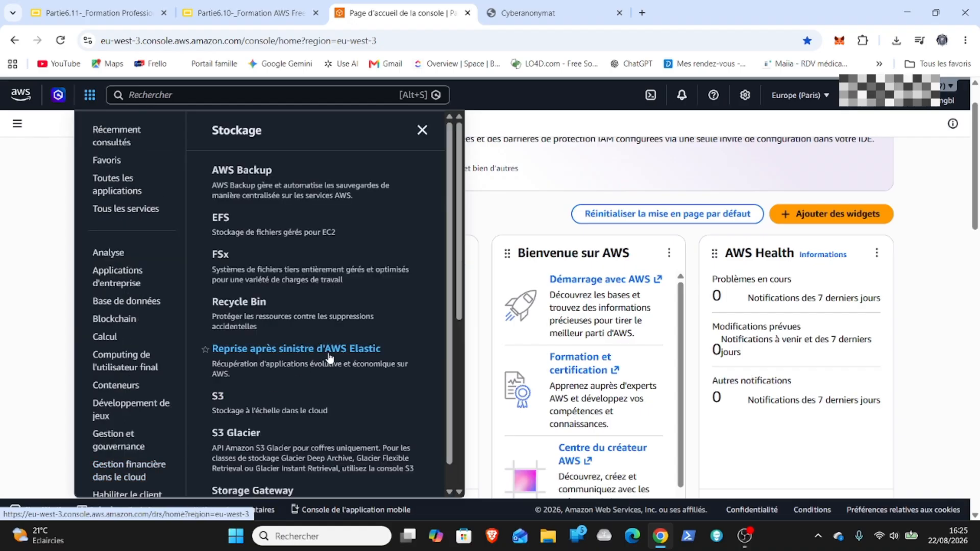
click(232, 406)
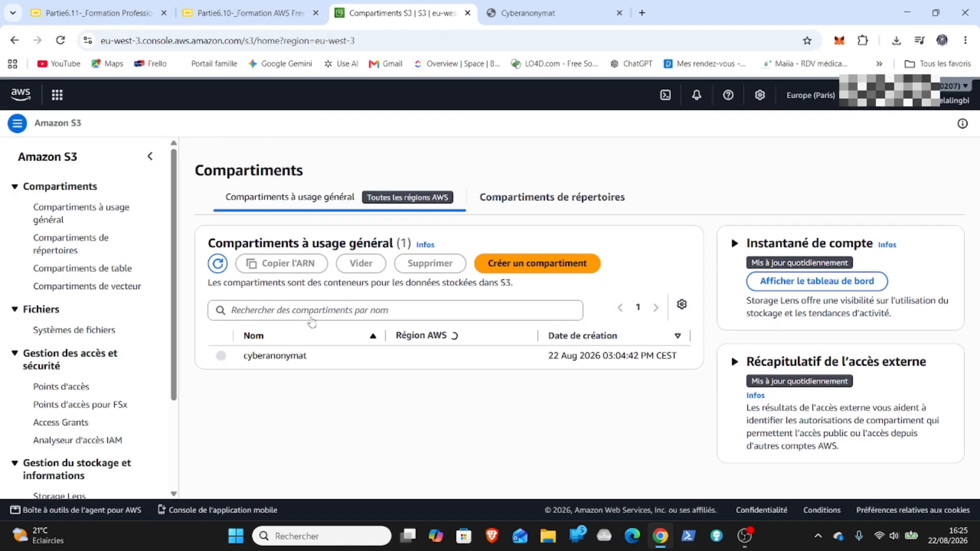
- Search the general purpose buckets for the name cybertuto
click(269, 313)
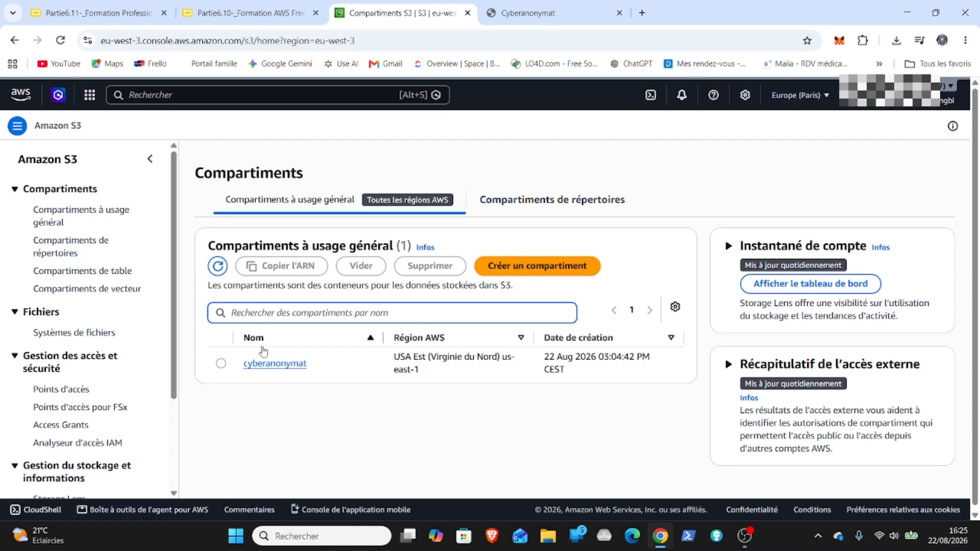
text(cyy)
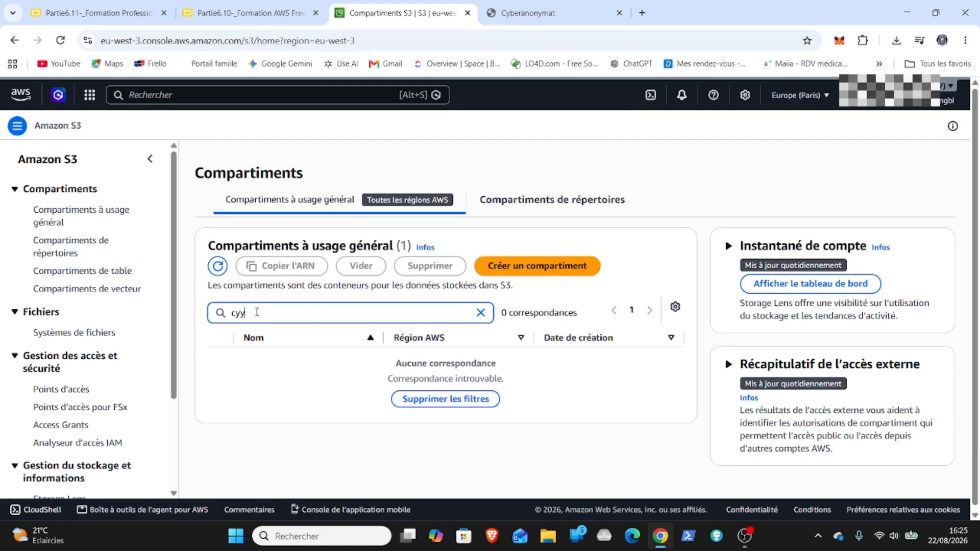
key(BackSpace)
text(ber)
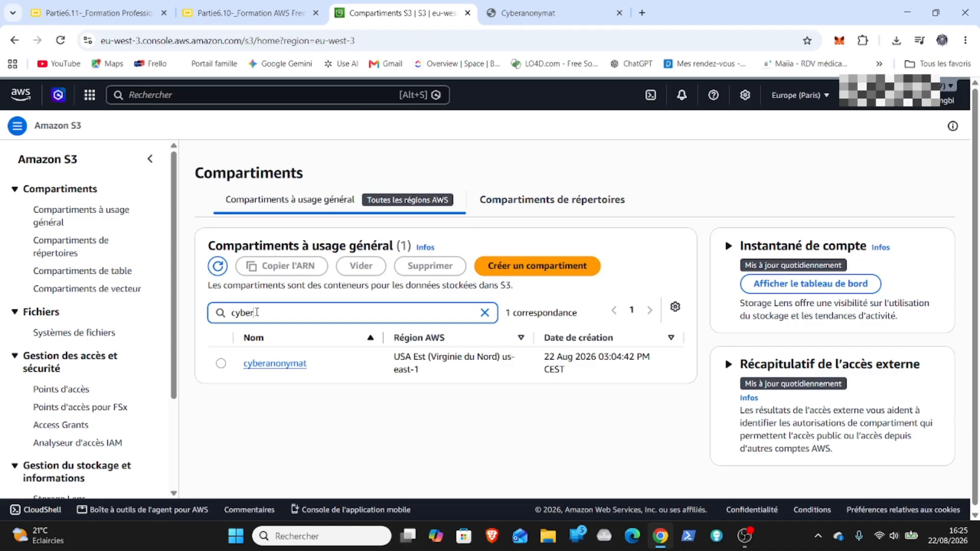
text(lut)
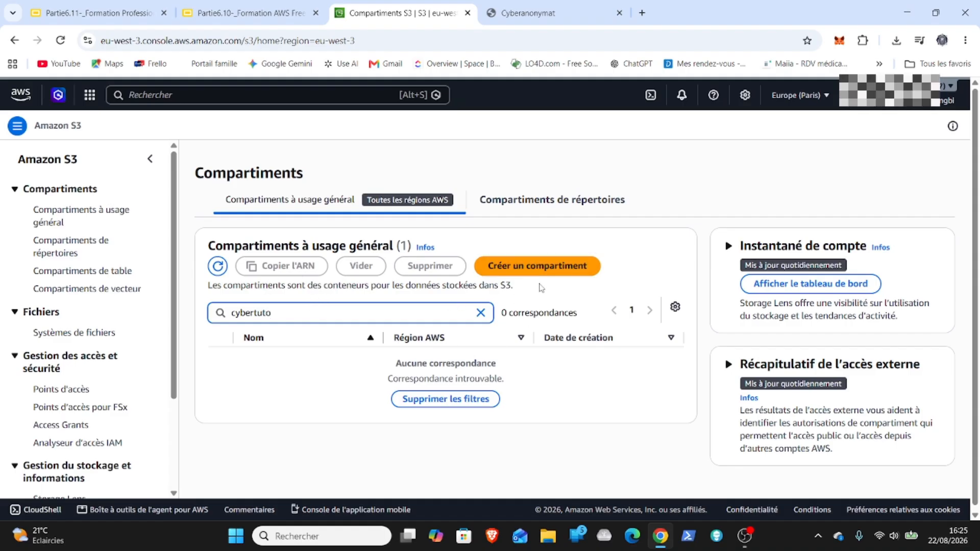
- Create an S3 bucket named cybertuto in the global namespace, keeping the default access, encryption and bucket key settings
click(556, 272)
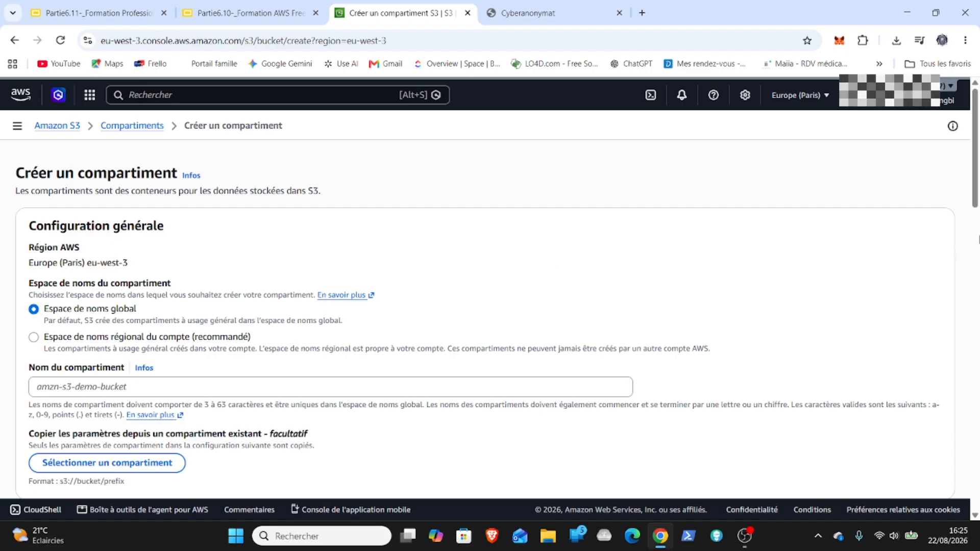
mouse_move(977, 181)
mouse_down()
mouse_move(977, 203)
mouse_move(979, 174)
mouse_up()
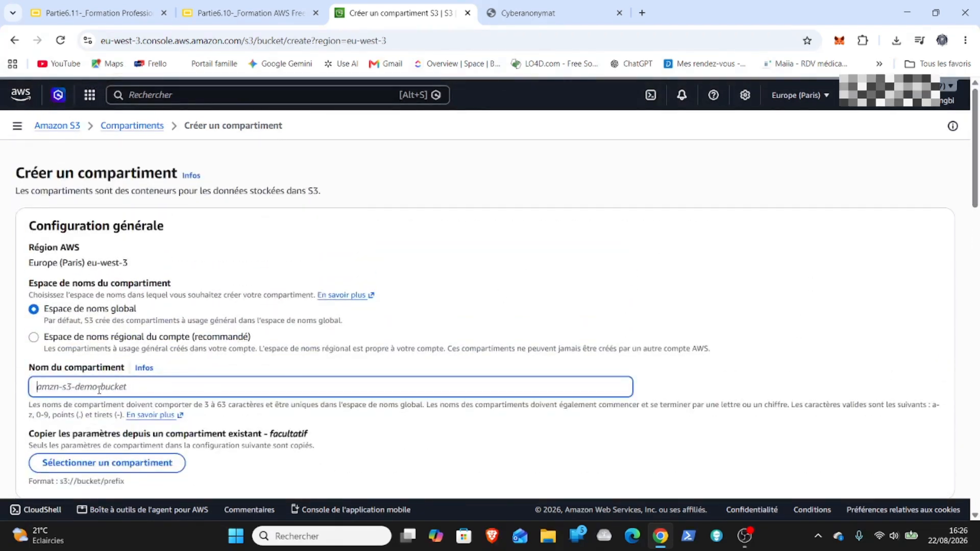
text(cyber)
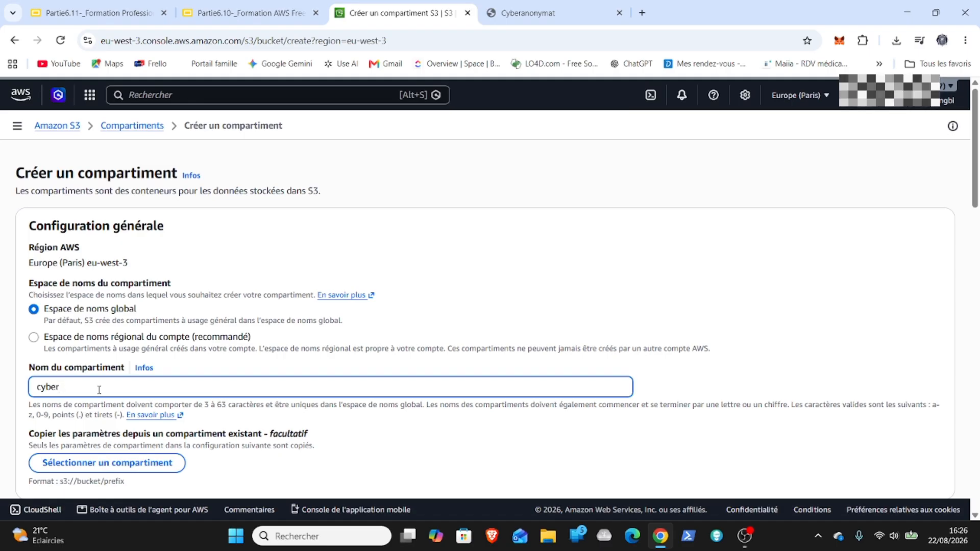
text(tuto)
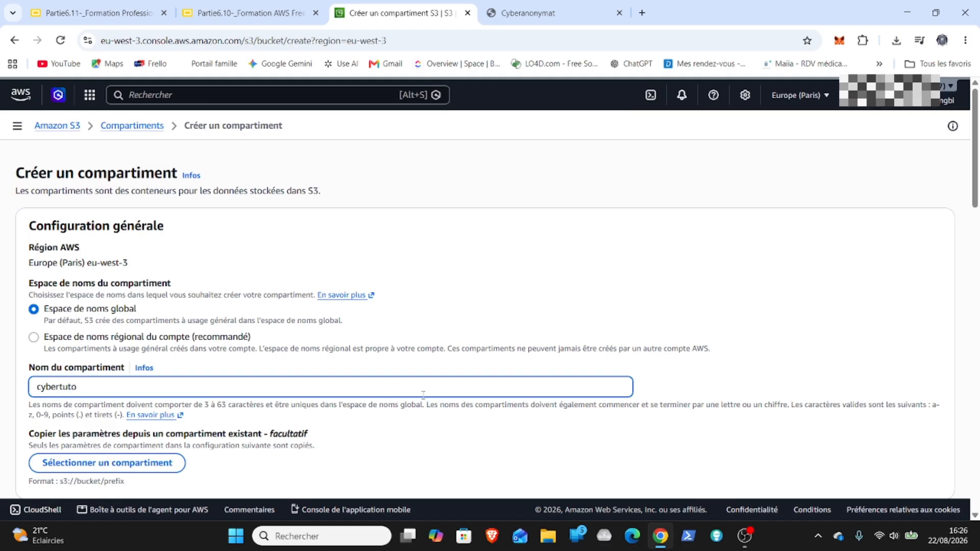
drag(975, 175, 974, 301)
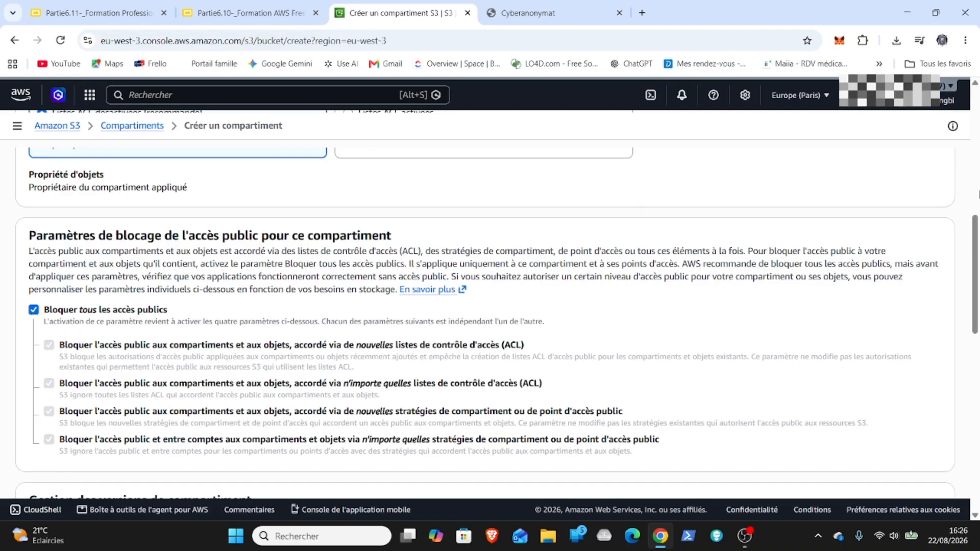
drag(977, 245, 978, 419)
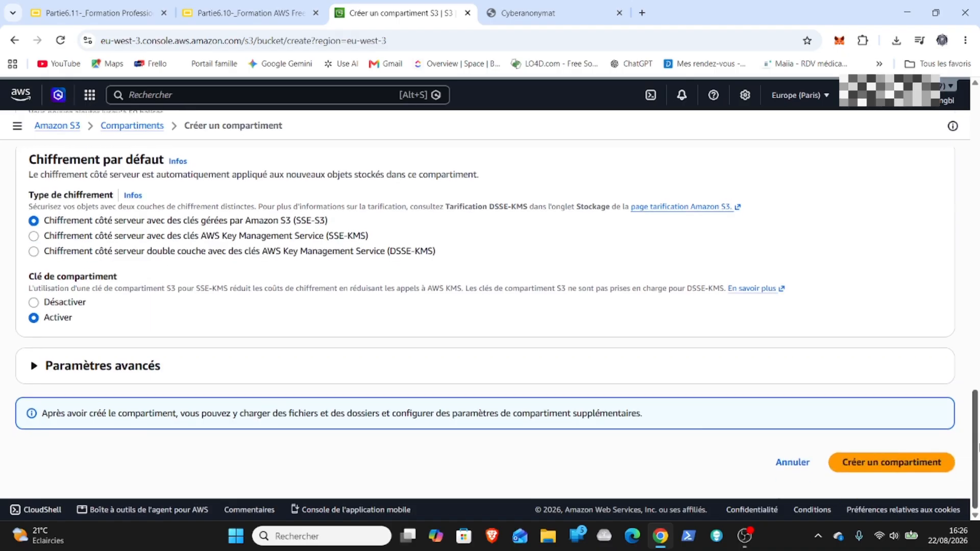
click(902, 464)
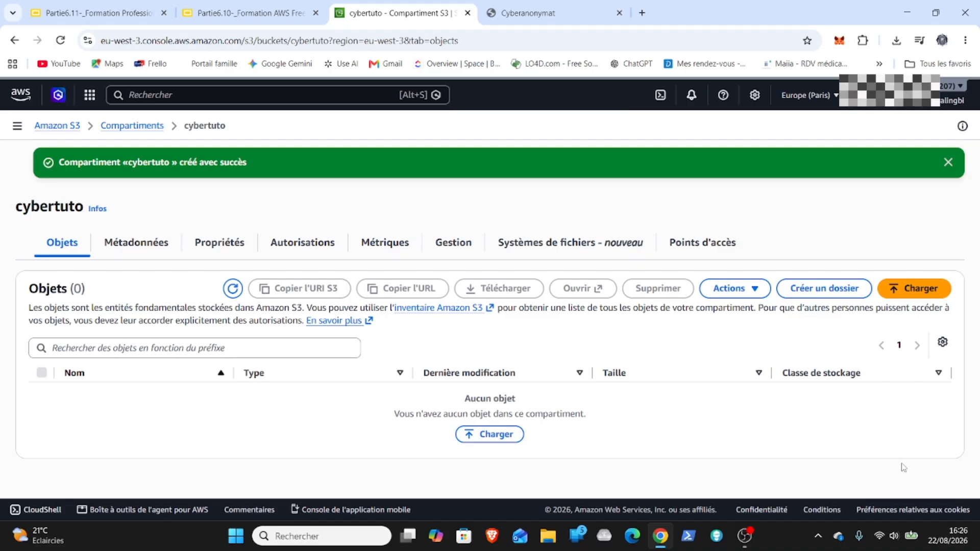
- Create a folder named cyber in the cybertuto bucket without specifying an encryption key
click(822, 289)
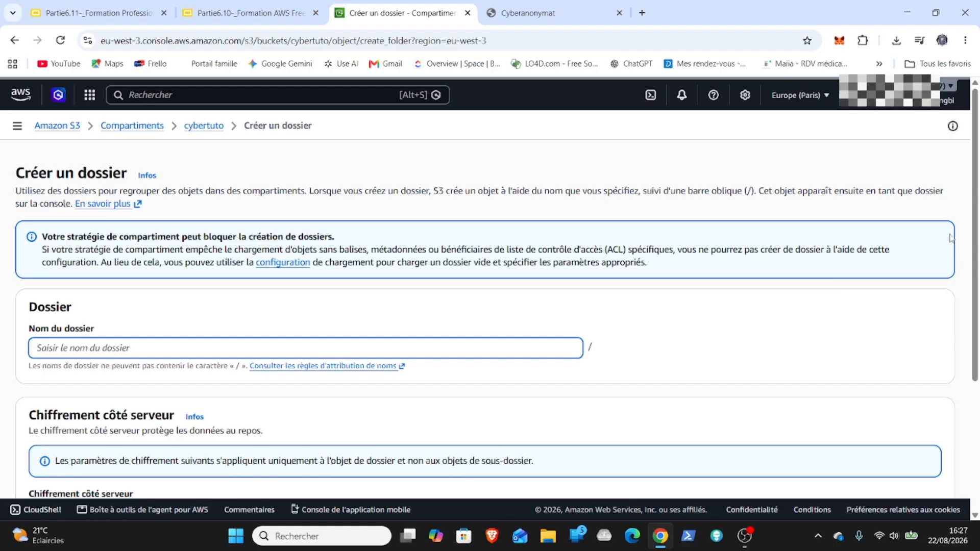
scroll(977, 234, down, 1)
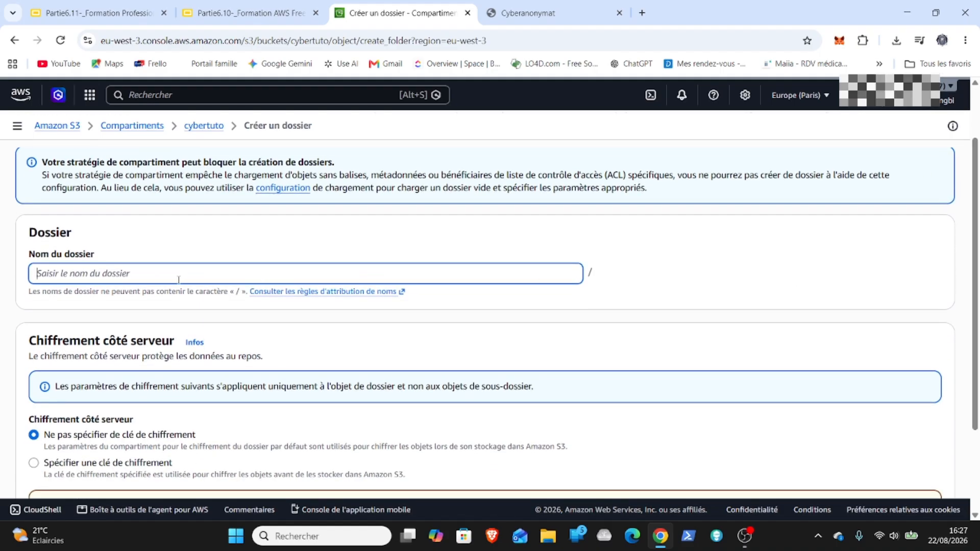
text(cyber)
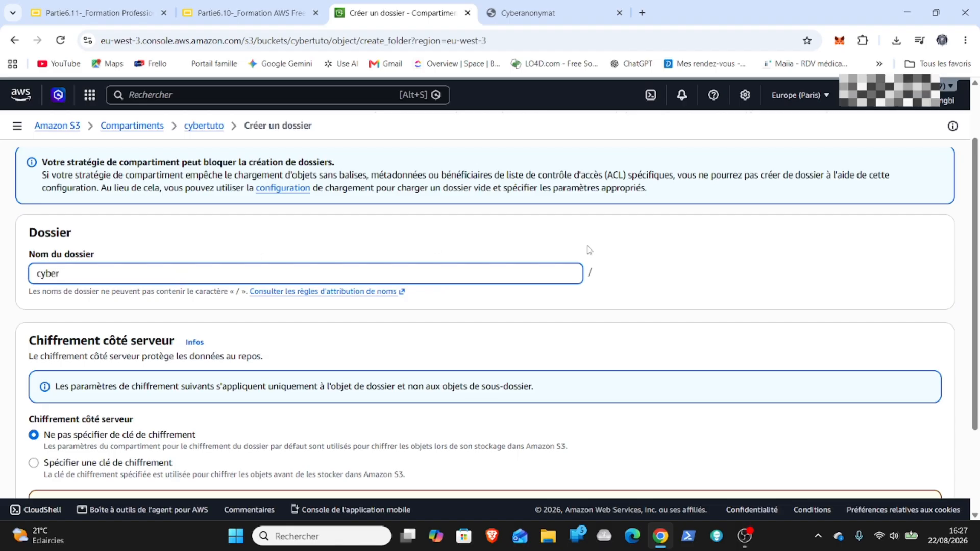
scroll(977, 255, down, 2)
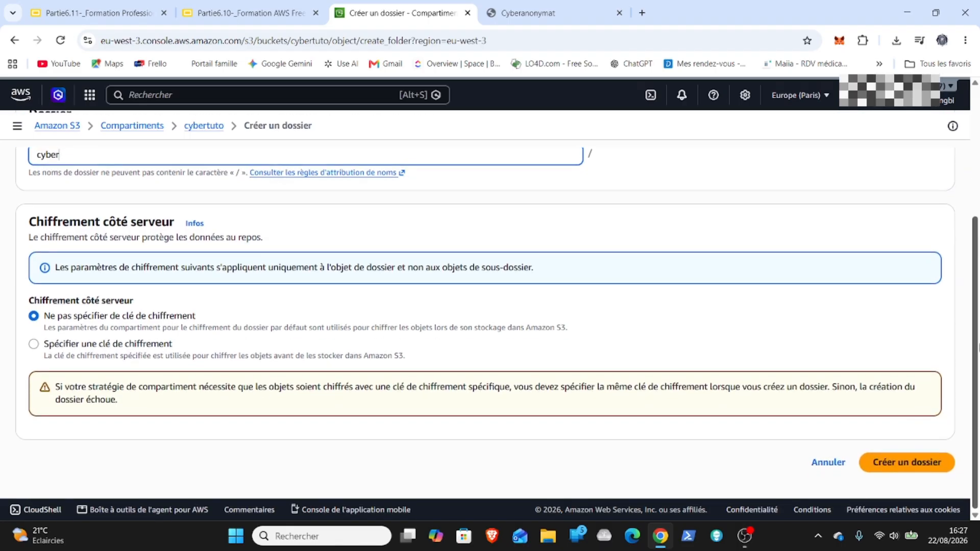
click(901, 464)
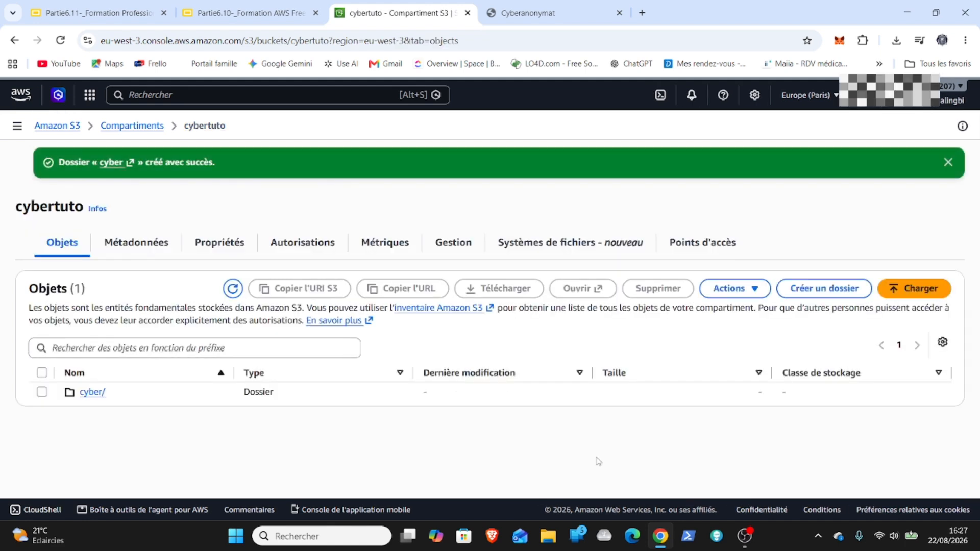
- Upload the file Lab.pdf from the Sécurité_Cloud folder into the cyber folder of the cybertuto bucket
click(92, 394)
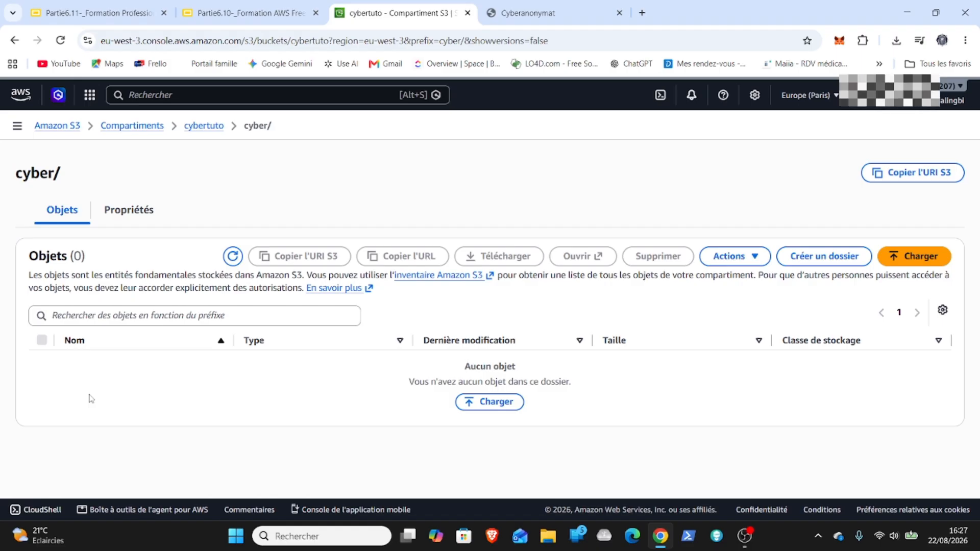
click(489, 402)
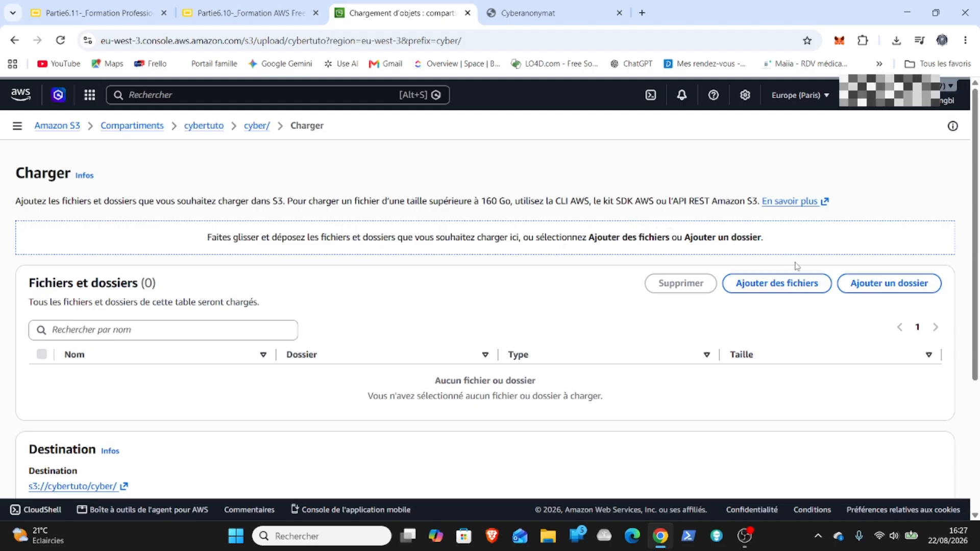
click(794, 284)
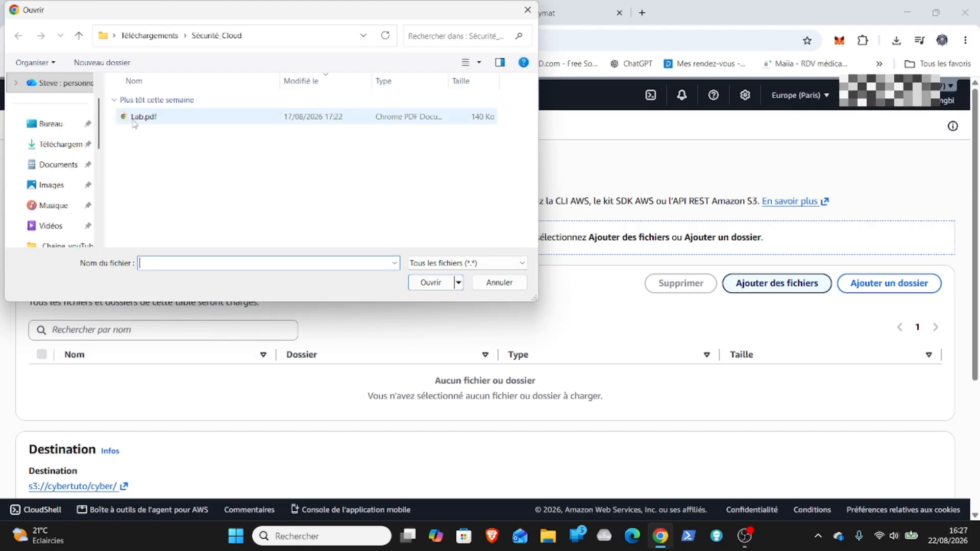
double_click(133, 120)
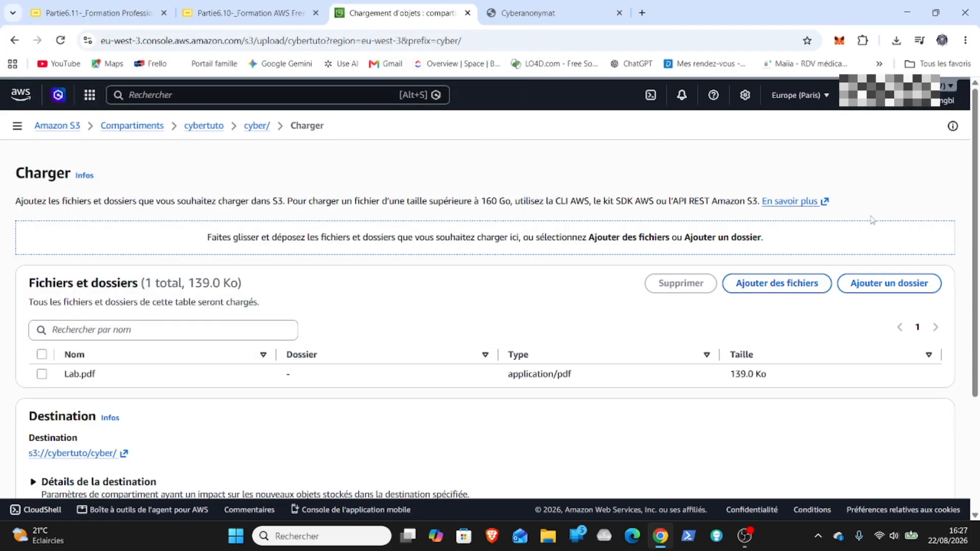
drag(976, 204, 978, 334)
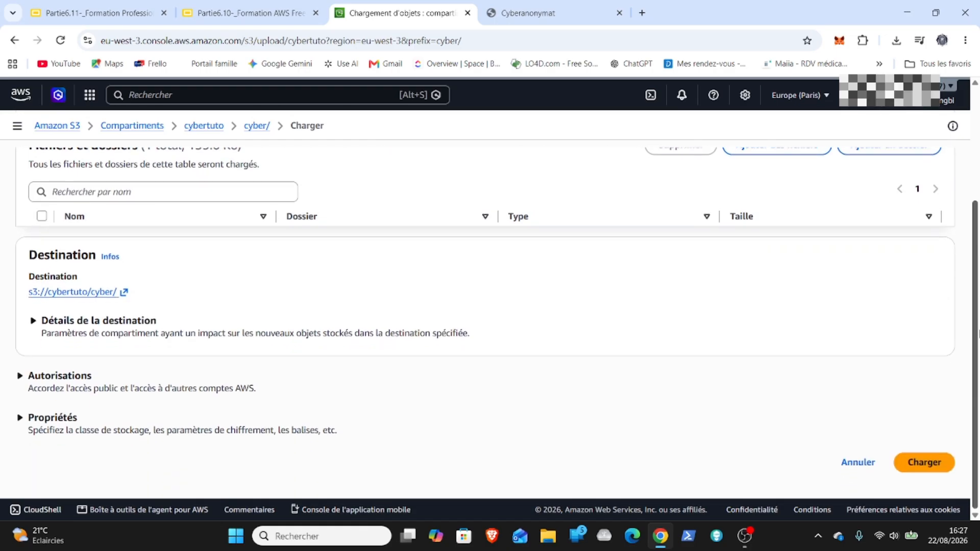
click(927, 465)
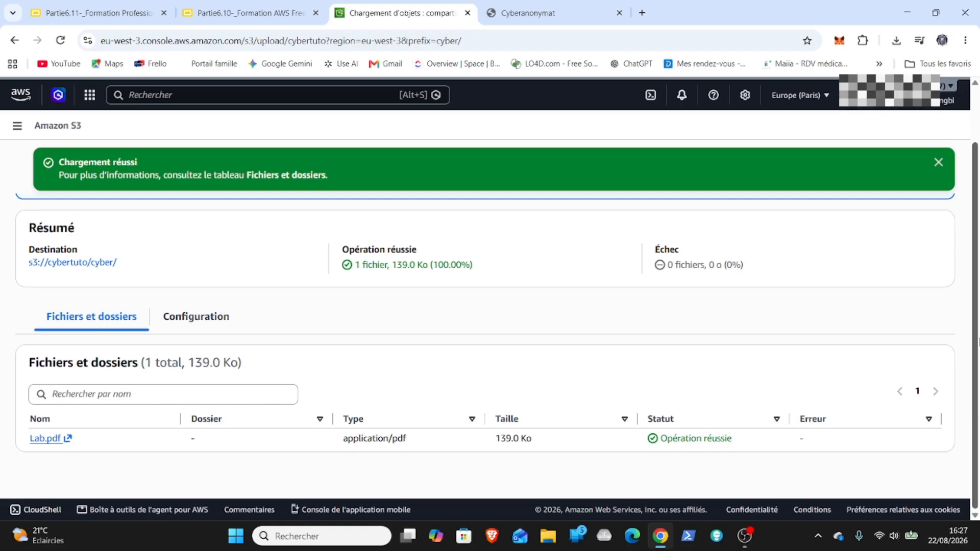
- Dismiss the upload notification, review the upload status of Lab.pdf and return to the AWS console home page
click(938, 163)
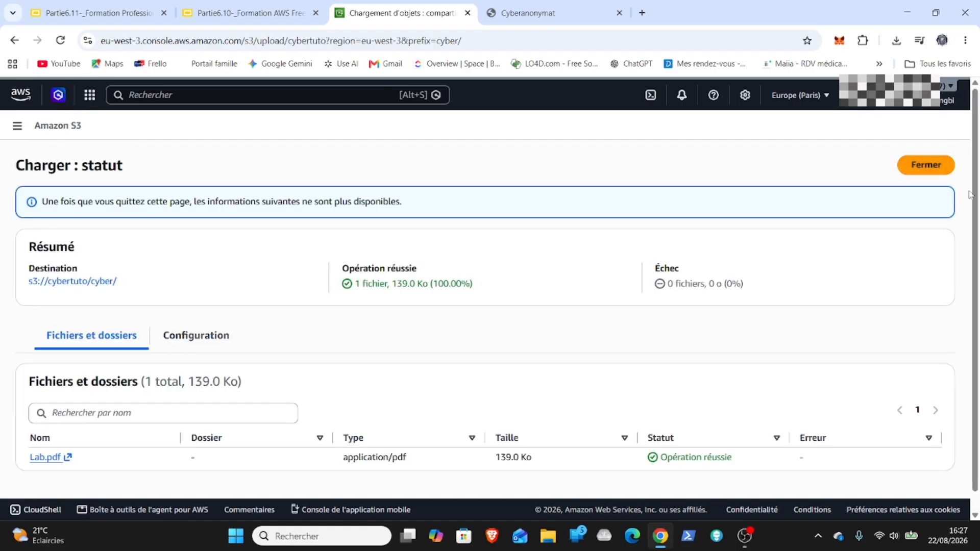
drag(978, 204, 978, 238)
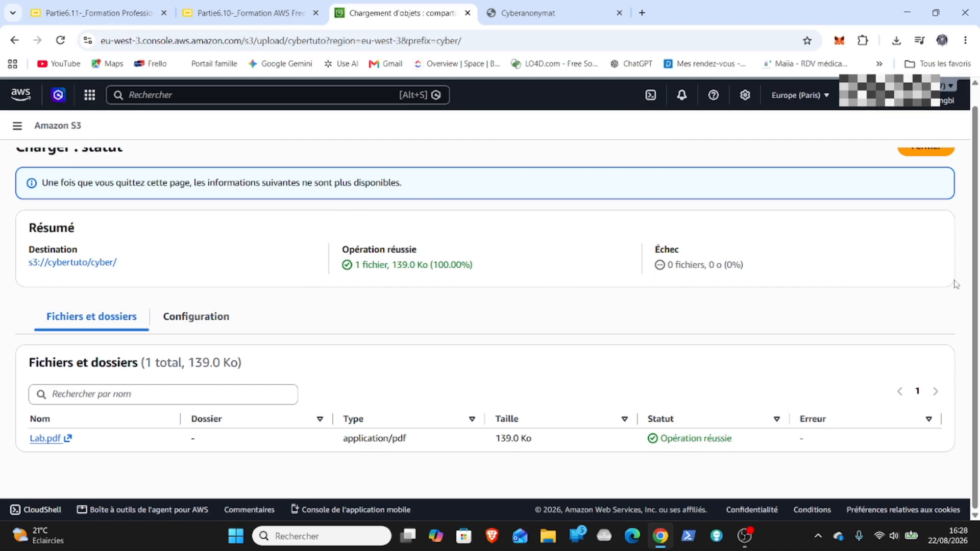
scroll(976, 287, up, 1)
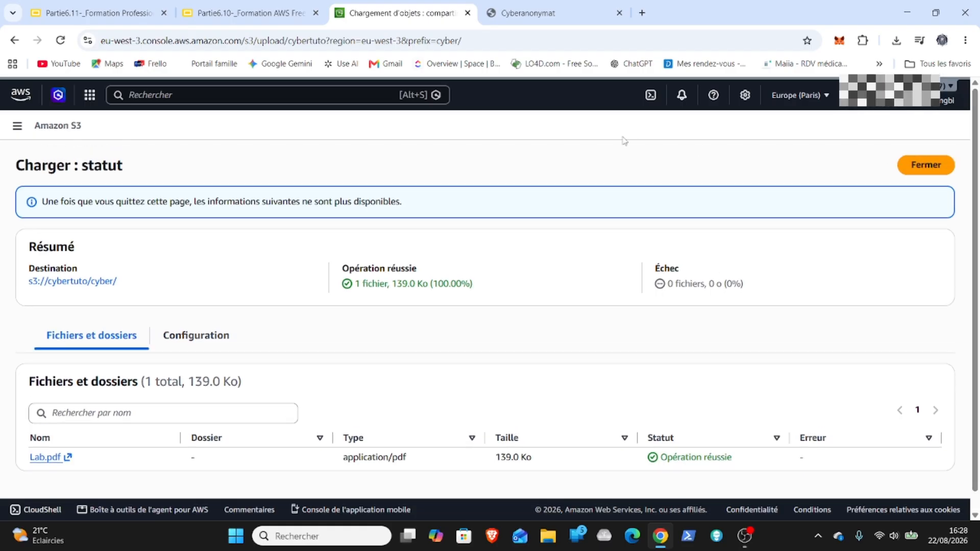
click(18, 126)
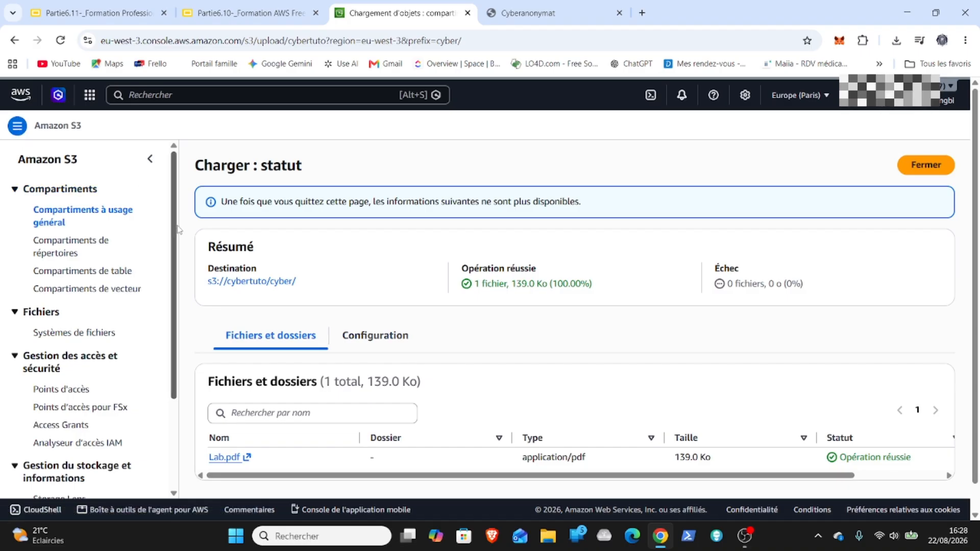
click(39, 97)
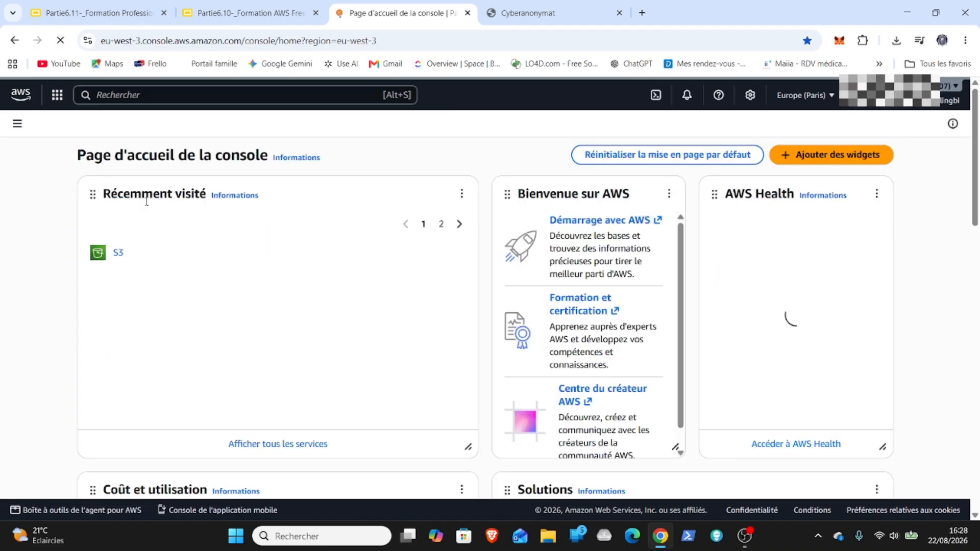
- Open EC2, list the running instances and display the details of the cyberanonymat-server instance, leaving its name as is
click(120, 249)
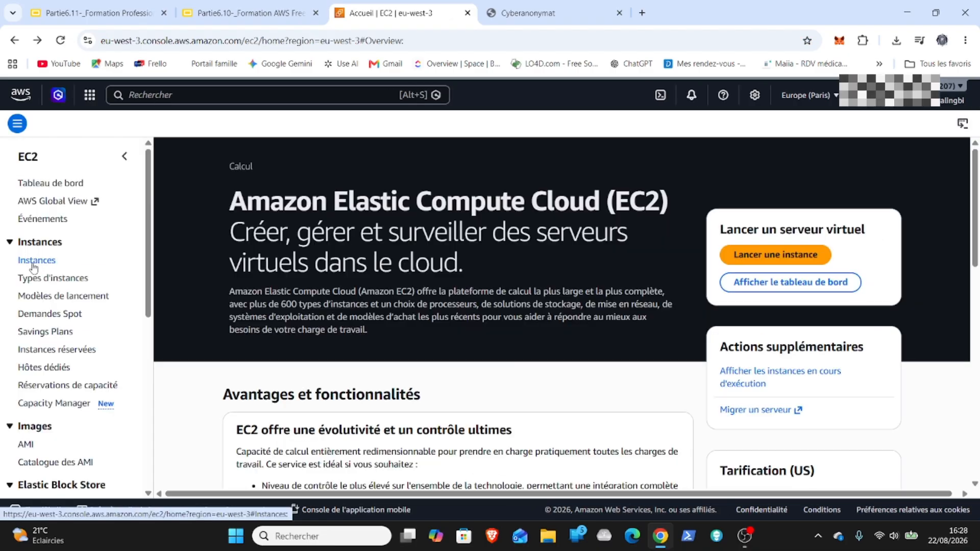
click(783, 380)
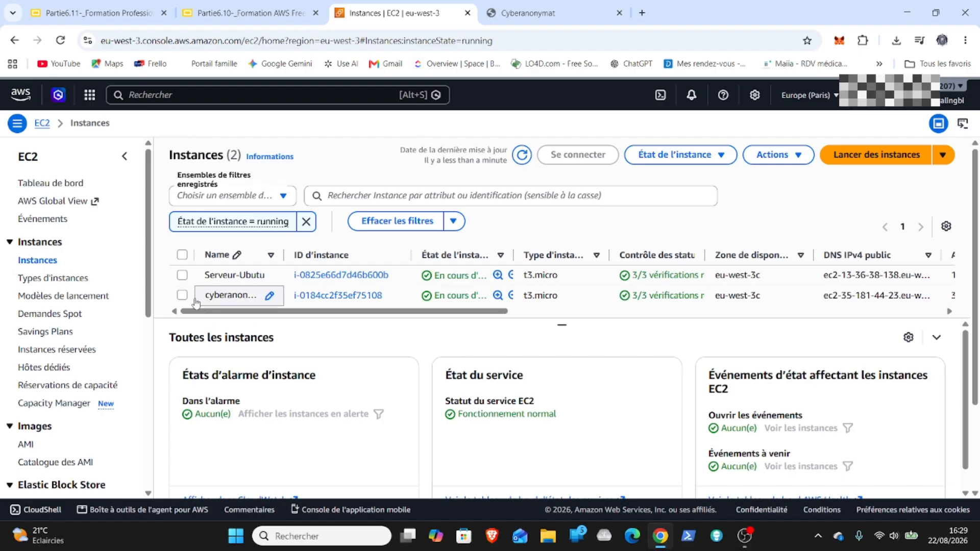
click(229, 300)
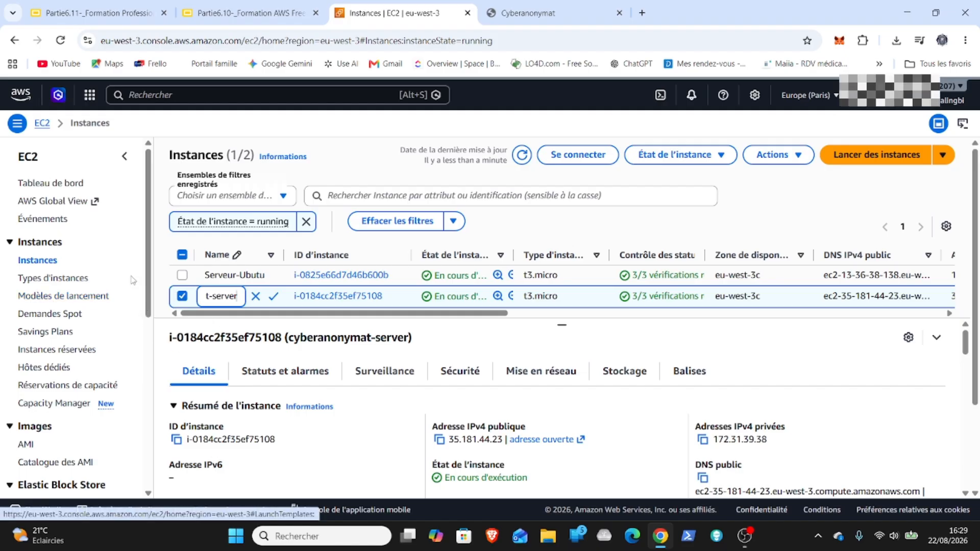
click(341, 157)
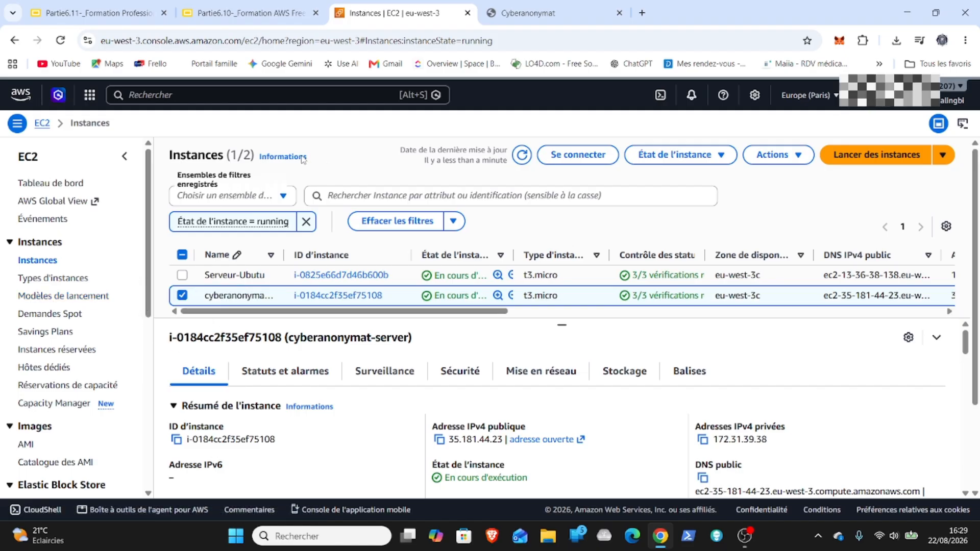
- Review the EC2 dashboard resources and the AWS Global View region explorer, and close the Global View page
click(60, 187)
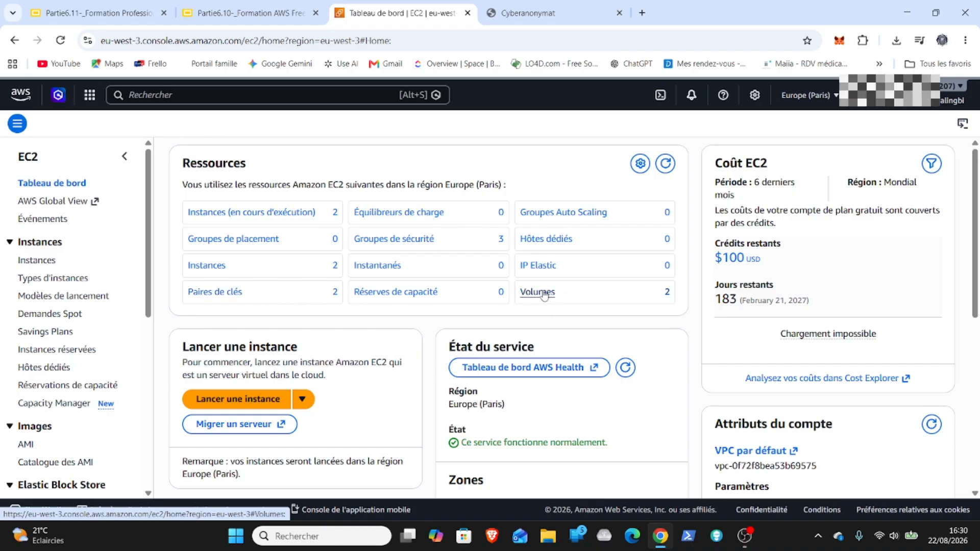
click(59, 205)
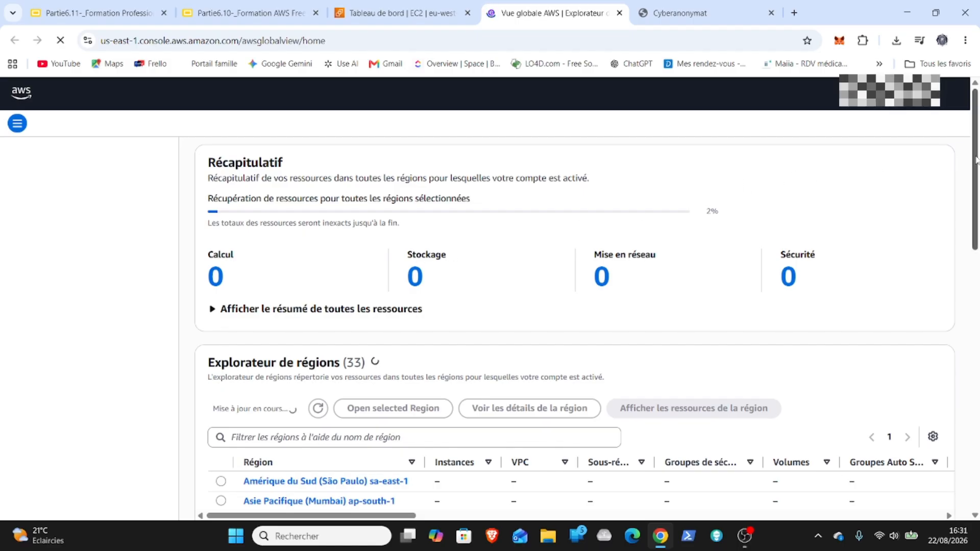
drag(975, 159, 967, 201)
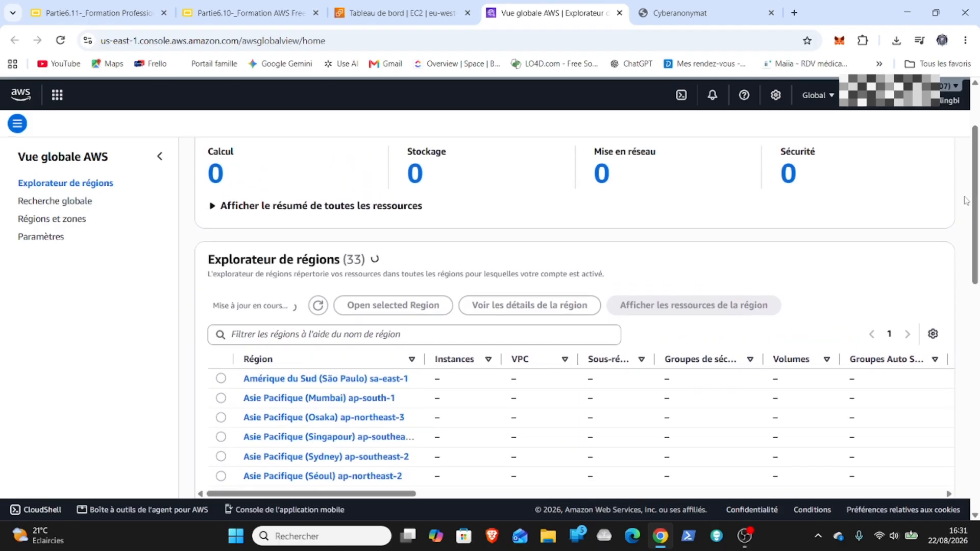
click(620, 13)
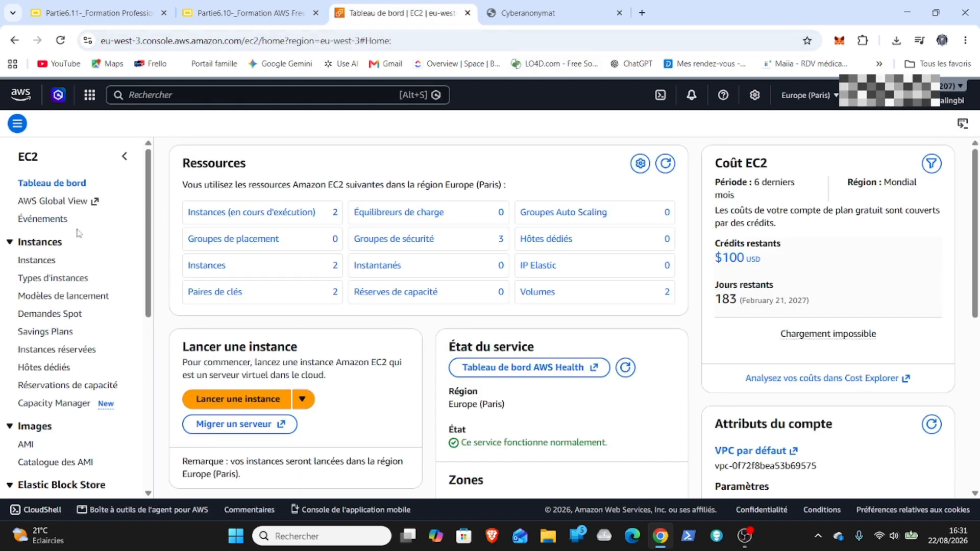
- Check the EC2 events of the Paris region and list all instances without the running-state filter
click(52, 226)
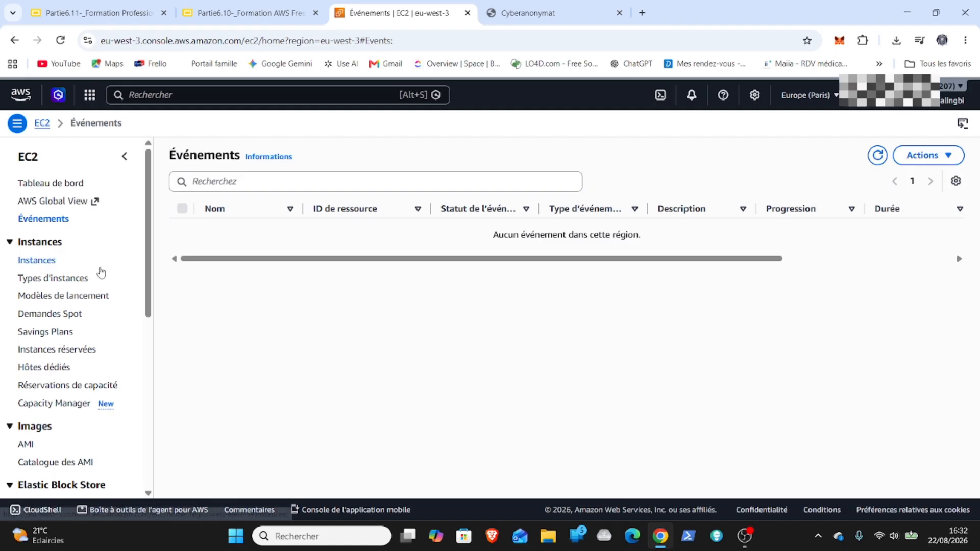
click(45, 264)
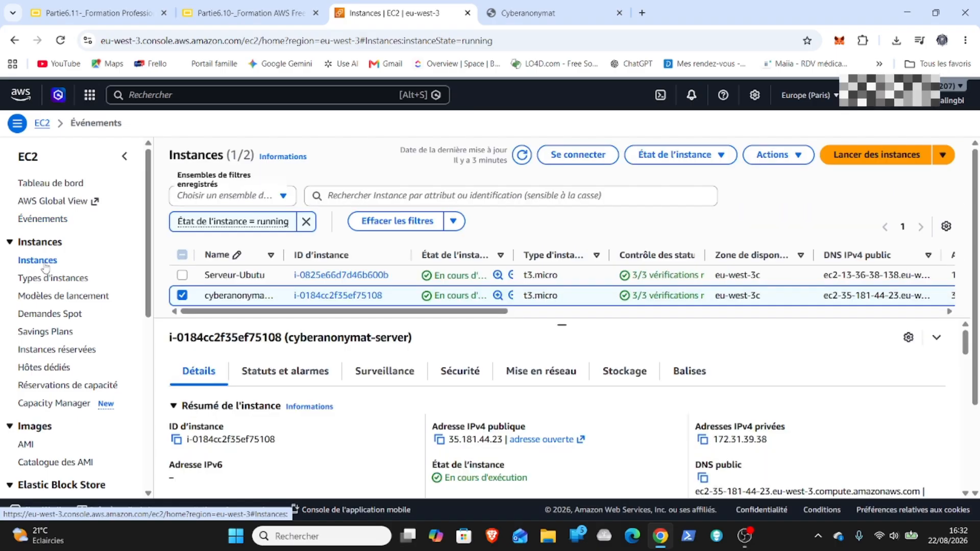
click(44, 261)
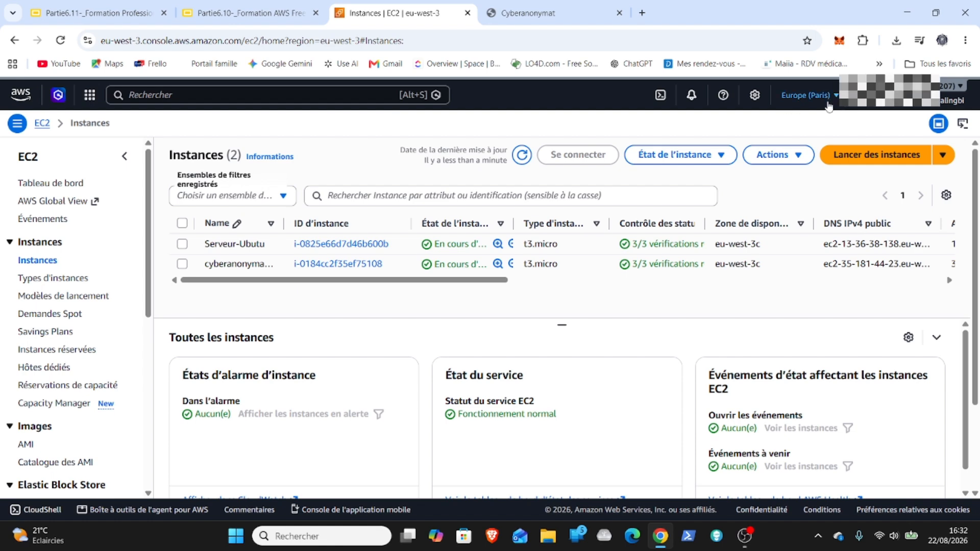
- Switch the console region to Virginie du Nord (us-east-1) to check its instances, and close the Cyberanonymat website
click(835, 96)
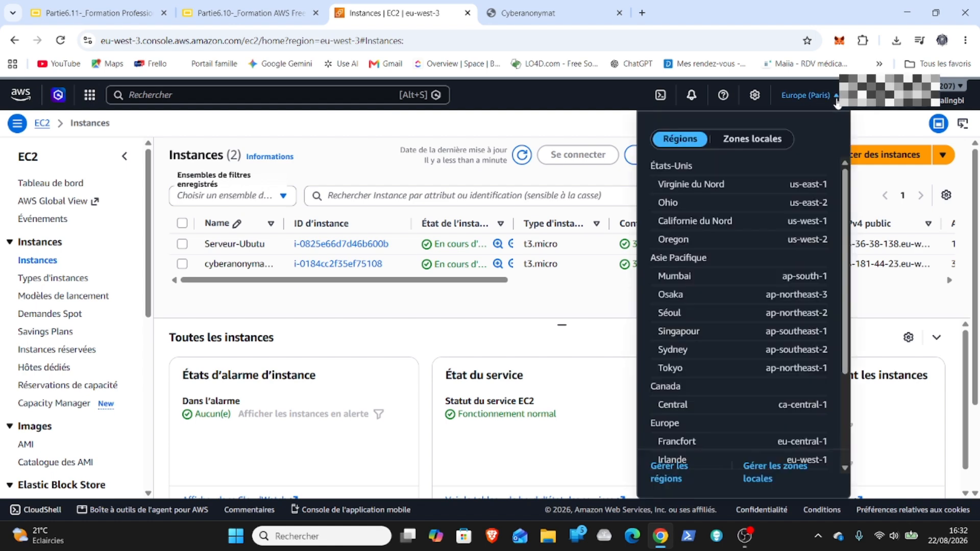
click(749, 188)
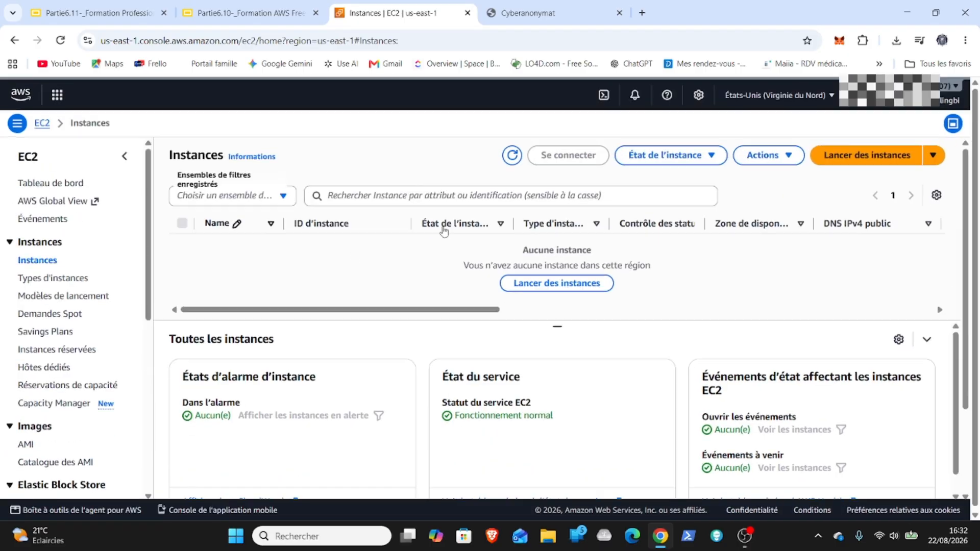
click(538, 17)
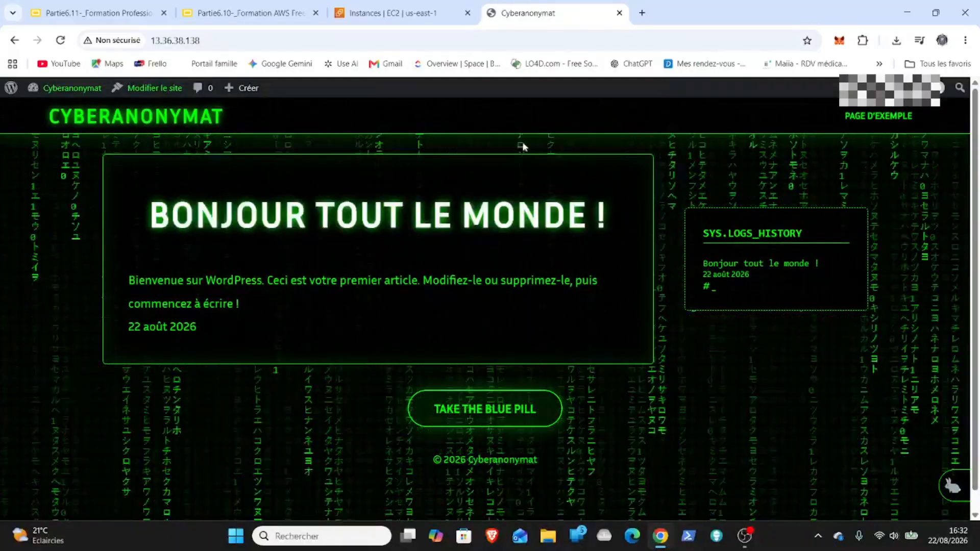
click(619, 13)
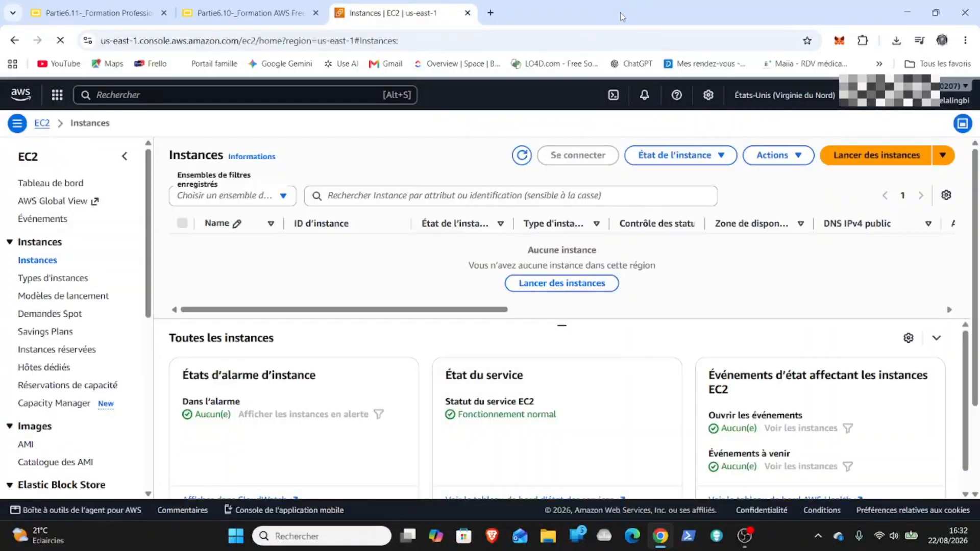
- Switch the console region back to Paris (eu-west-3) to list its EC2 instances
click(835, 97)
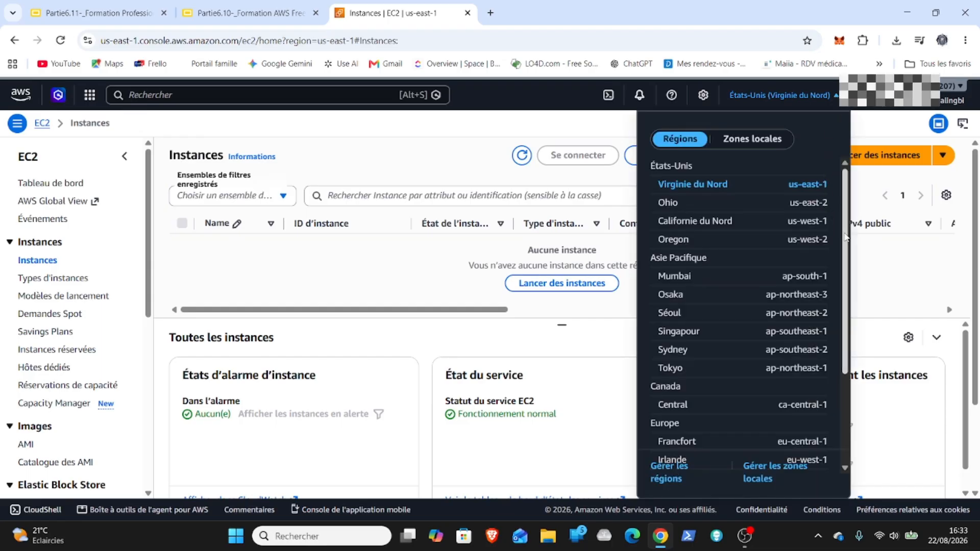
drag(845, 235, 845, 323)
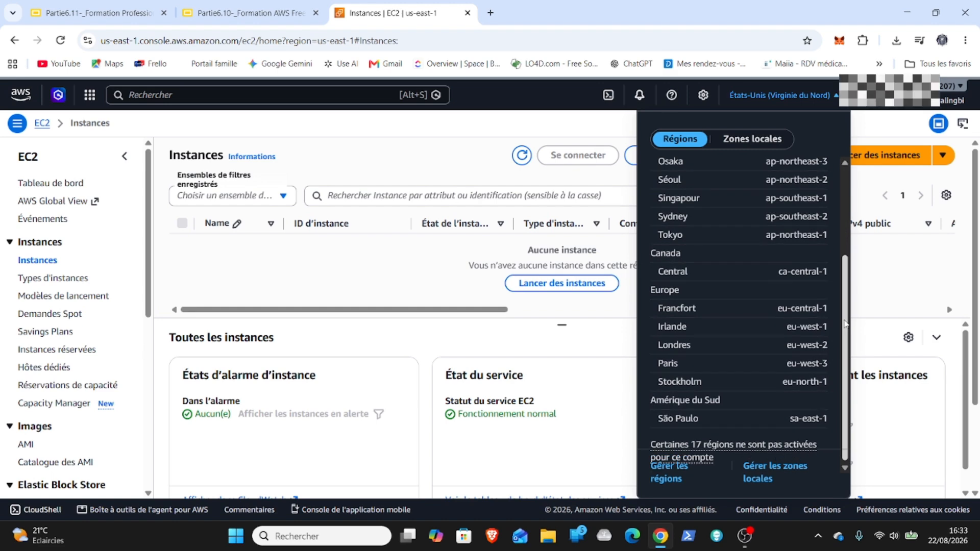
click(699, 364)
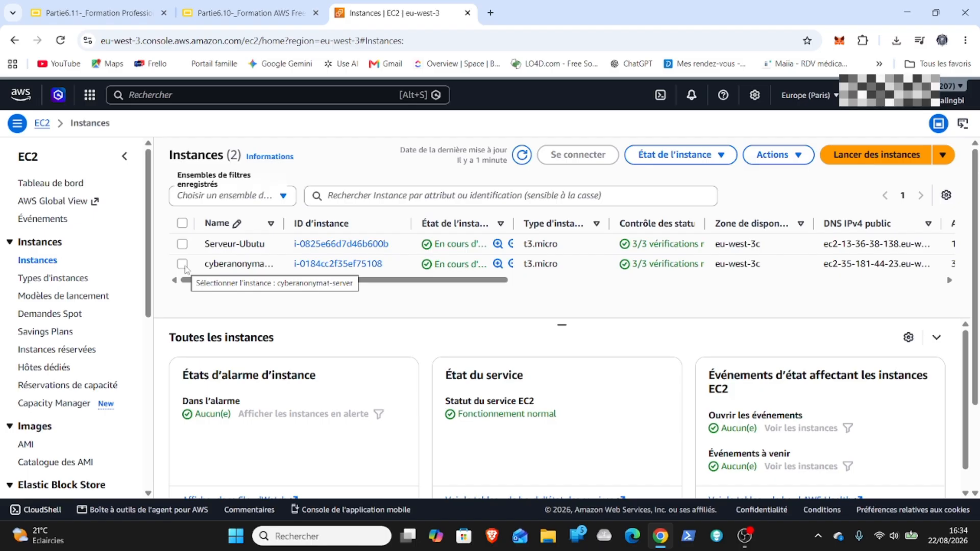
- Select the Serveur-Ubutu instance to display its details and make its connection option available
click(182, 245)
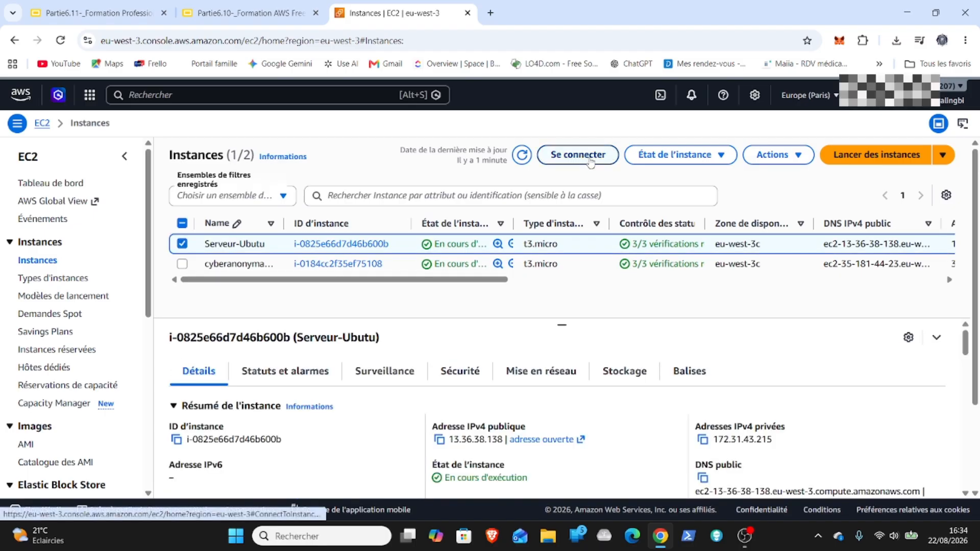
click(182, 244)
click(182, 244)
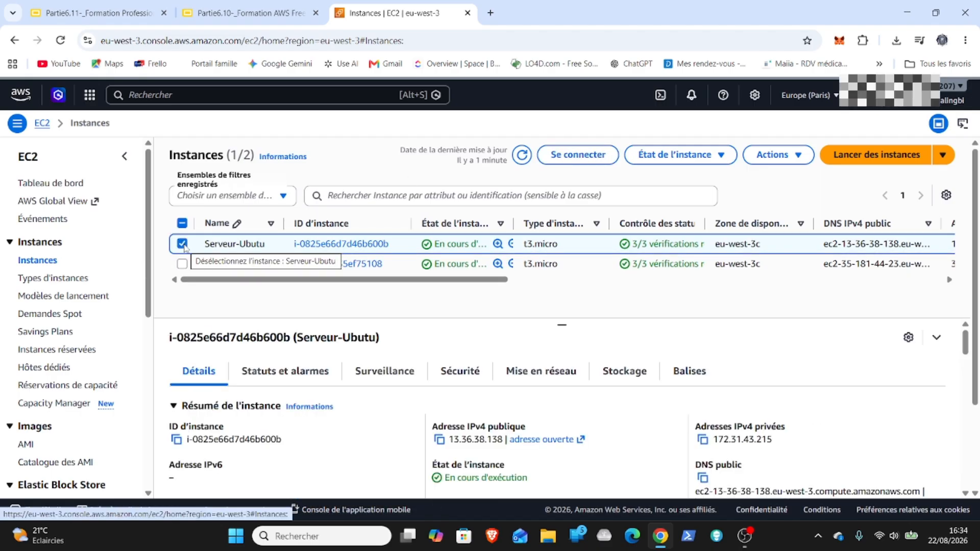
click(182, 244)
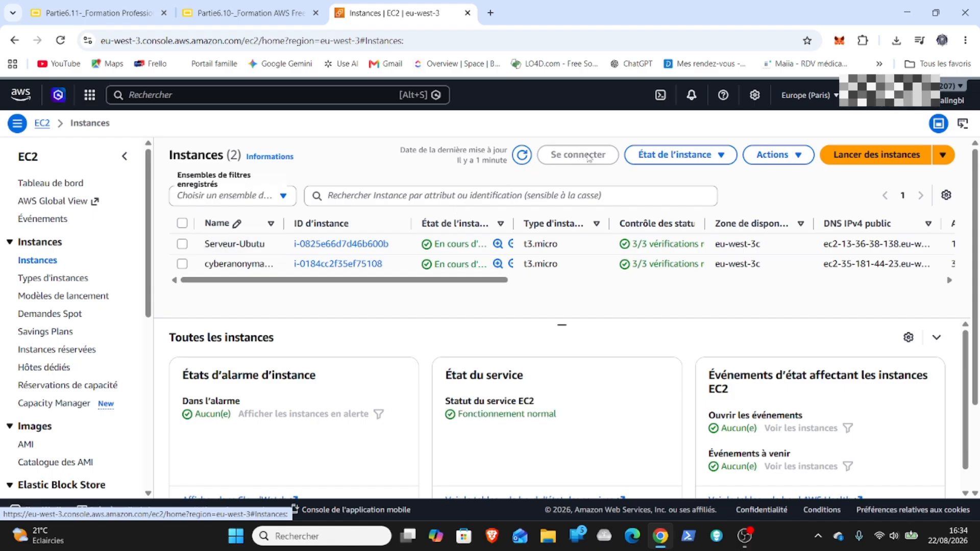
click(183, 245)
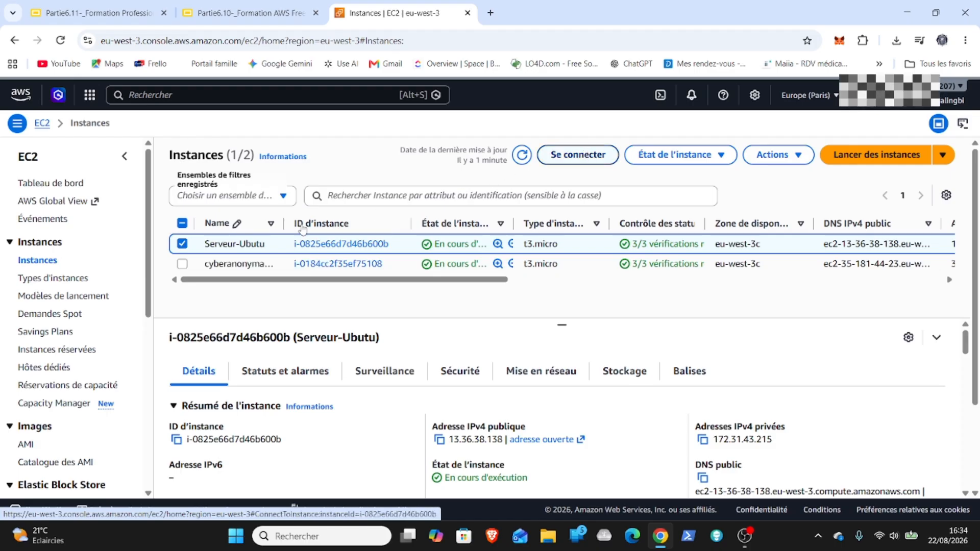
- Review the available EC2 instance types and the launch templates page
click(72, 282)
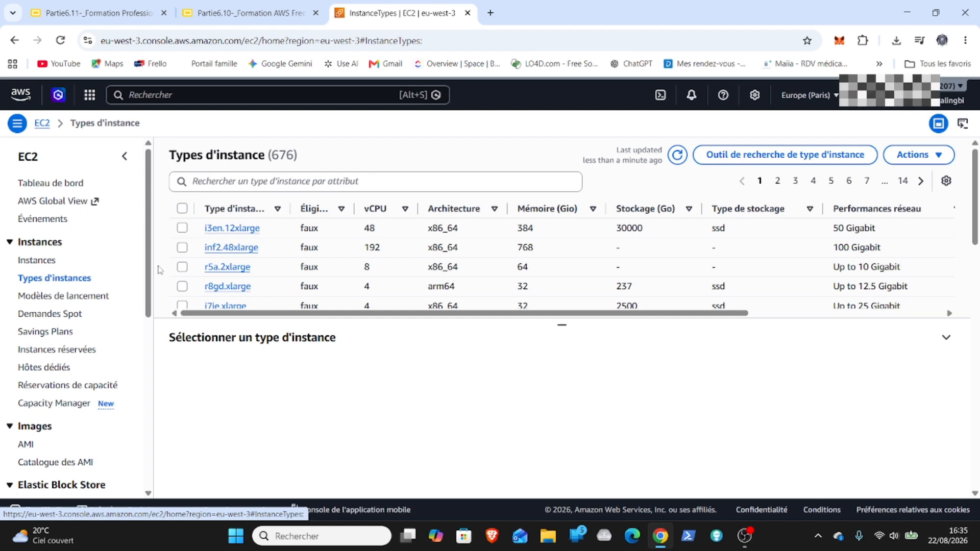
click(82, 298)
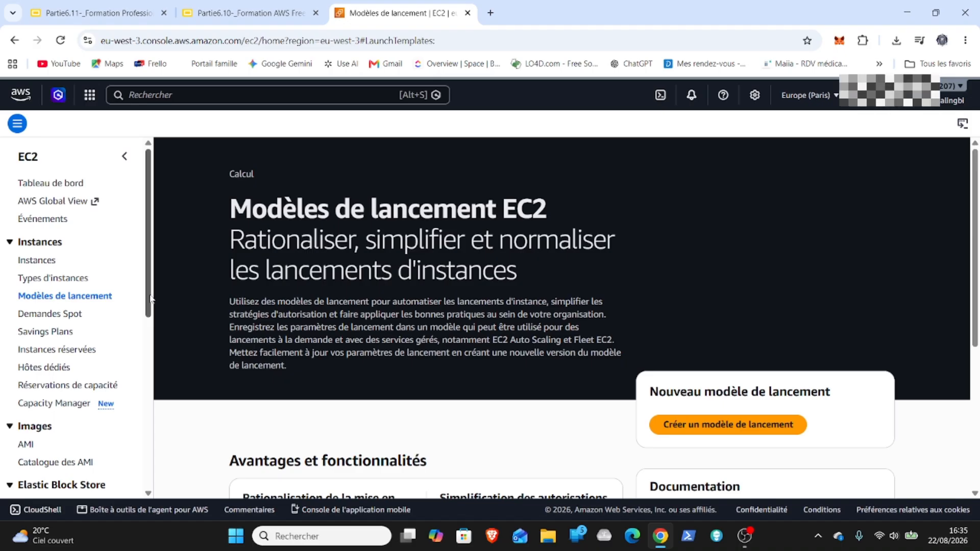
drag(151, 298, 136, 260)
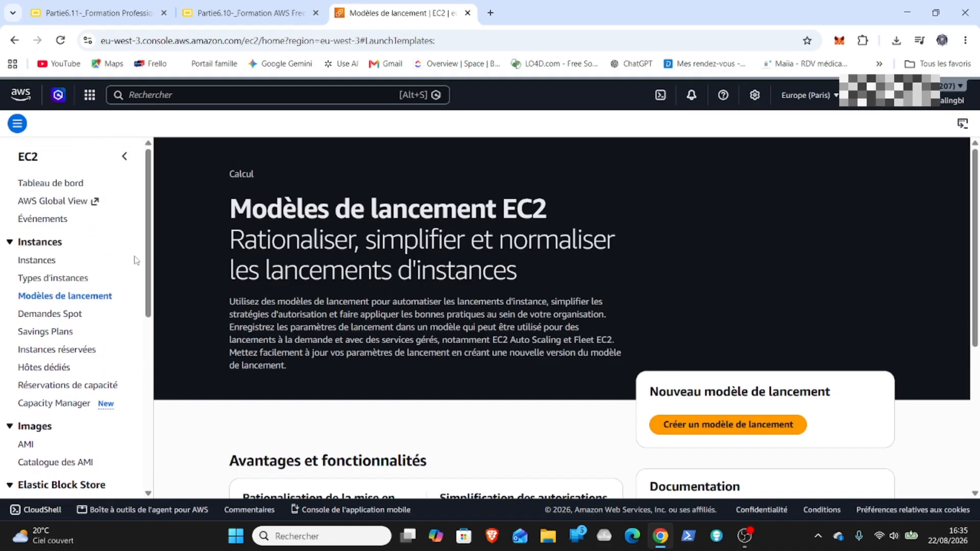
- Look through the AWS service categories, from compute to security, and return to the console home page
click(90, 97)
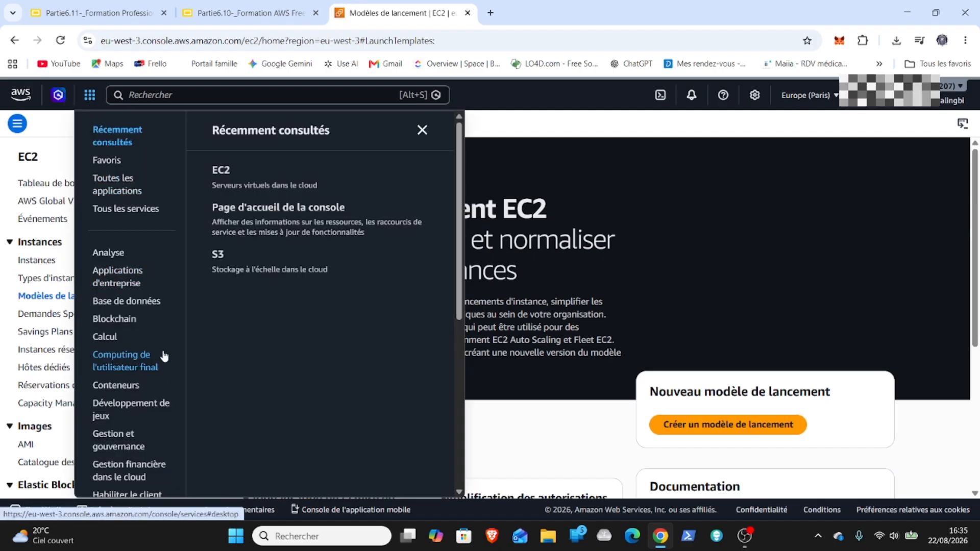
drag(458, 251, 429, 421)
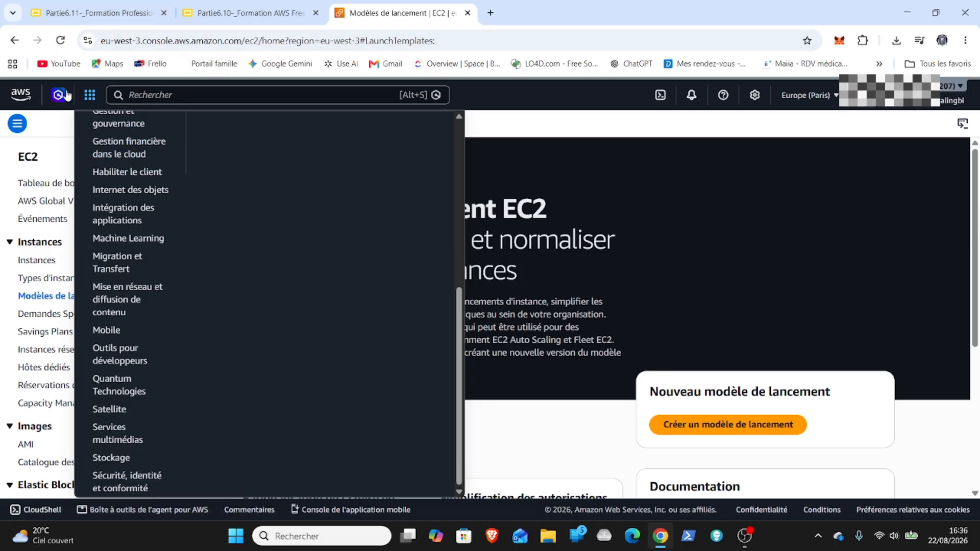
click(20, 97)
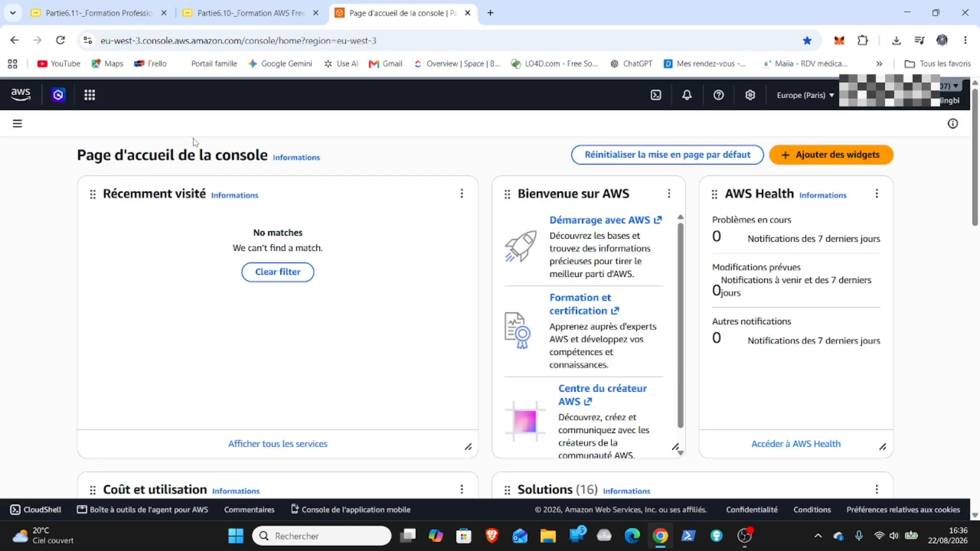
- Open S3 and review the general purpose buckets across all AWS regions
click(118, 248)
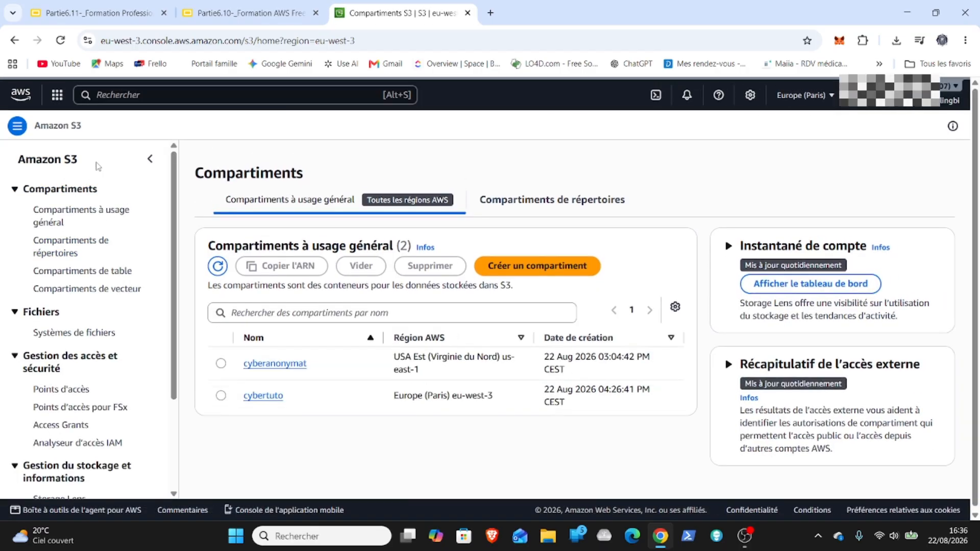
drag(175, 285, 193, 241)
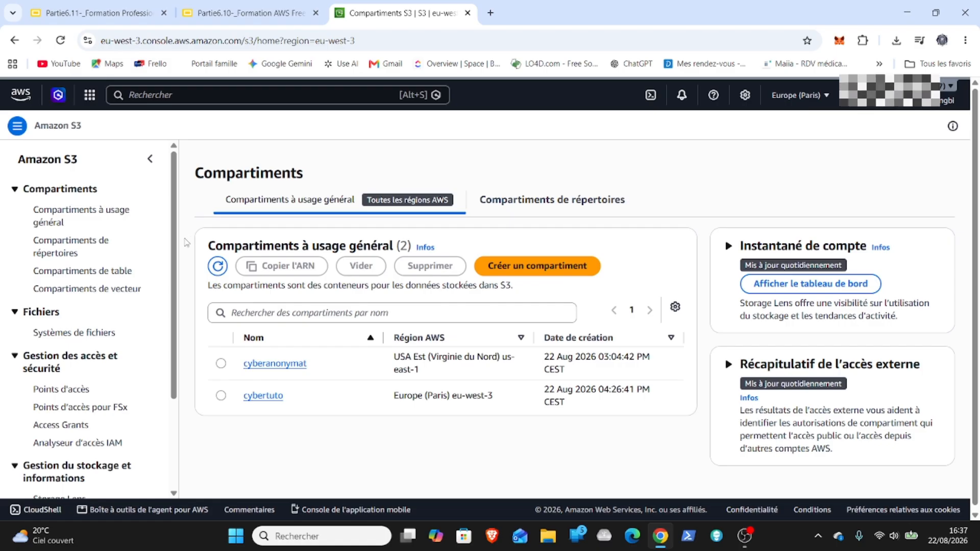
drag(192, 241, 192, 215)
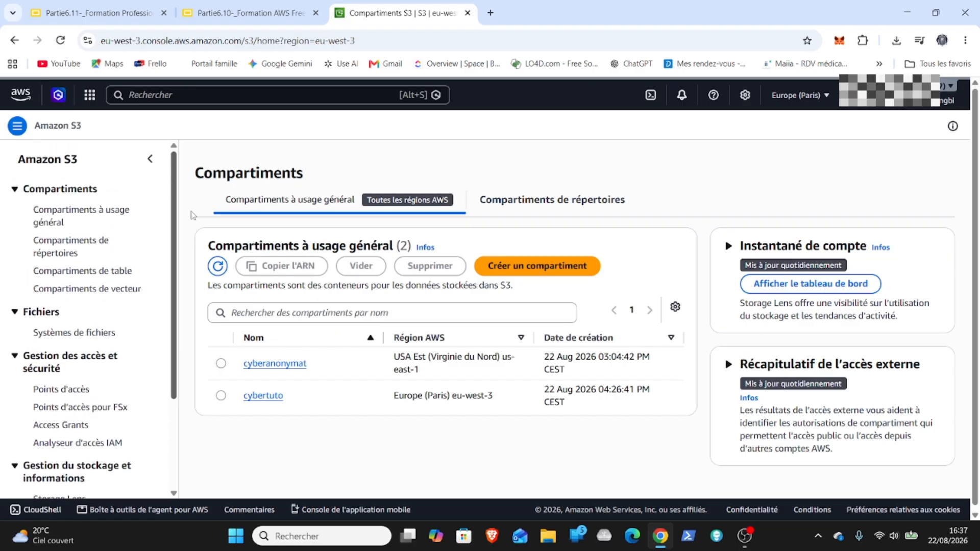